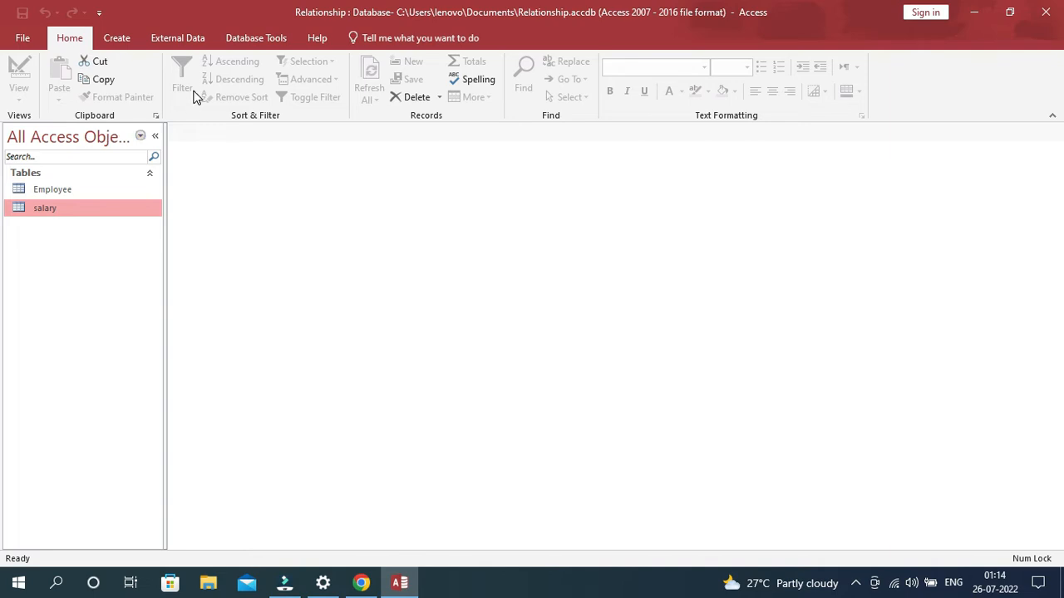
- Open the Employee and salary tables and compare their fields
{"action": "double_click", "coordinate": [25, 190]}
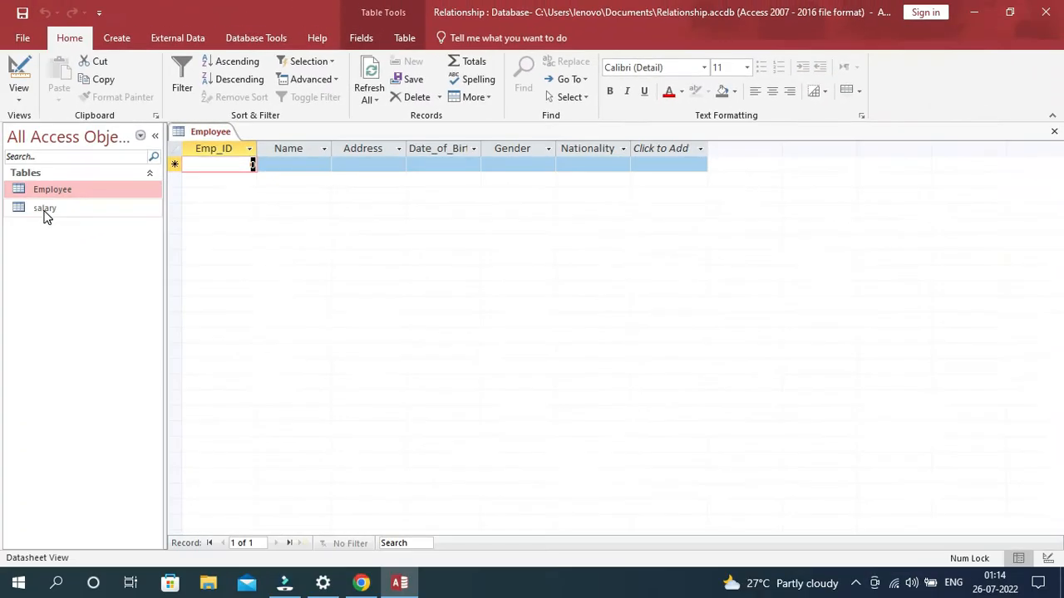
{"action": "double_click", "coordinate": [45, 210]}
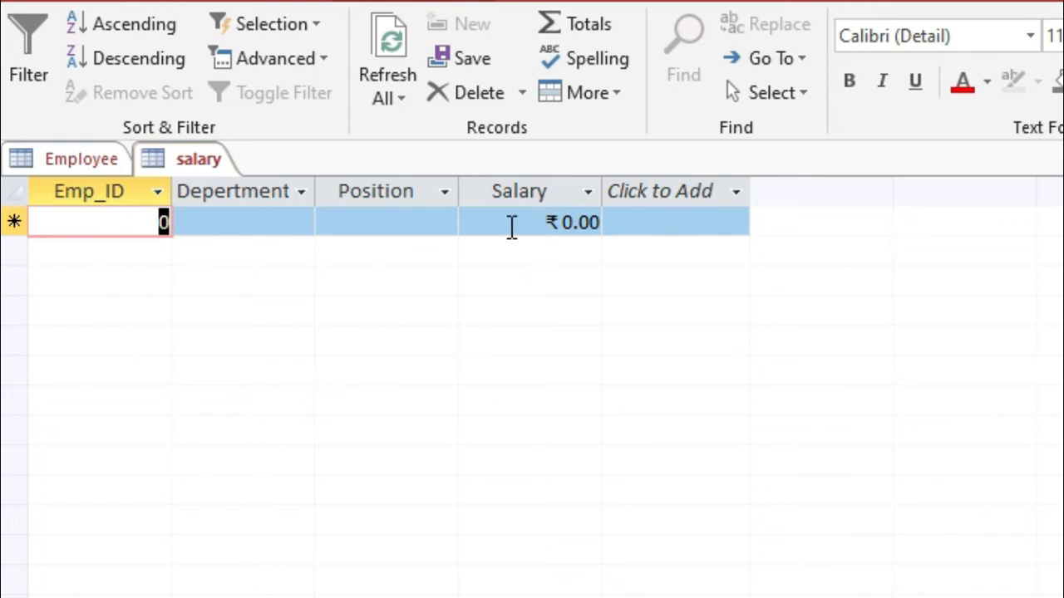
{"action": "left_click", "coordinate": [76, 160]}
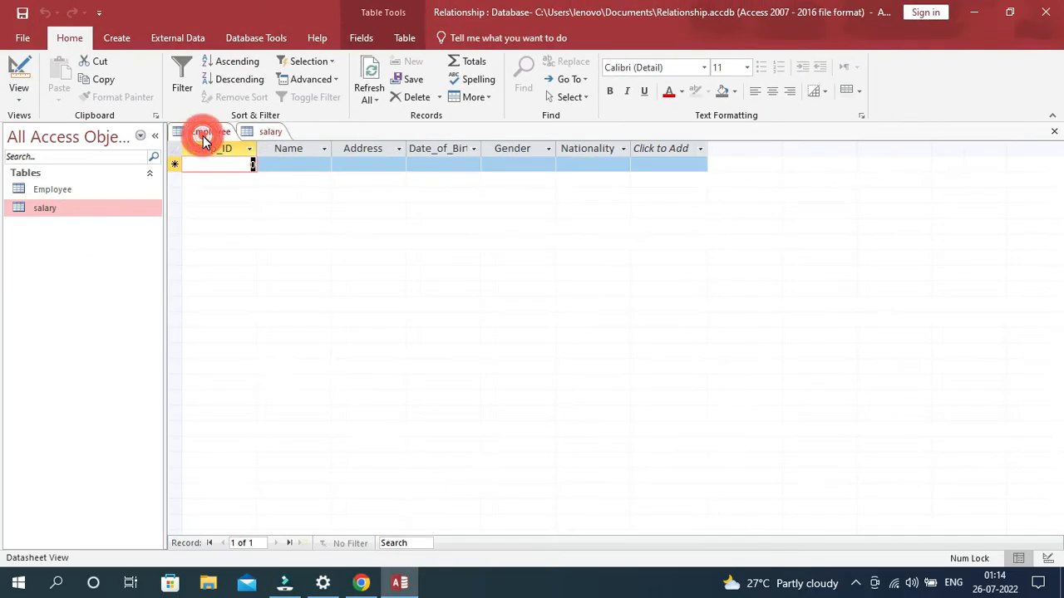
{"action": "left_click", "coordinate": [270, 133]}
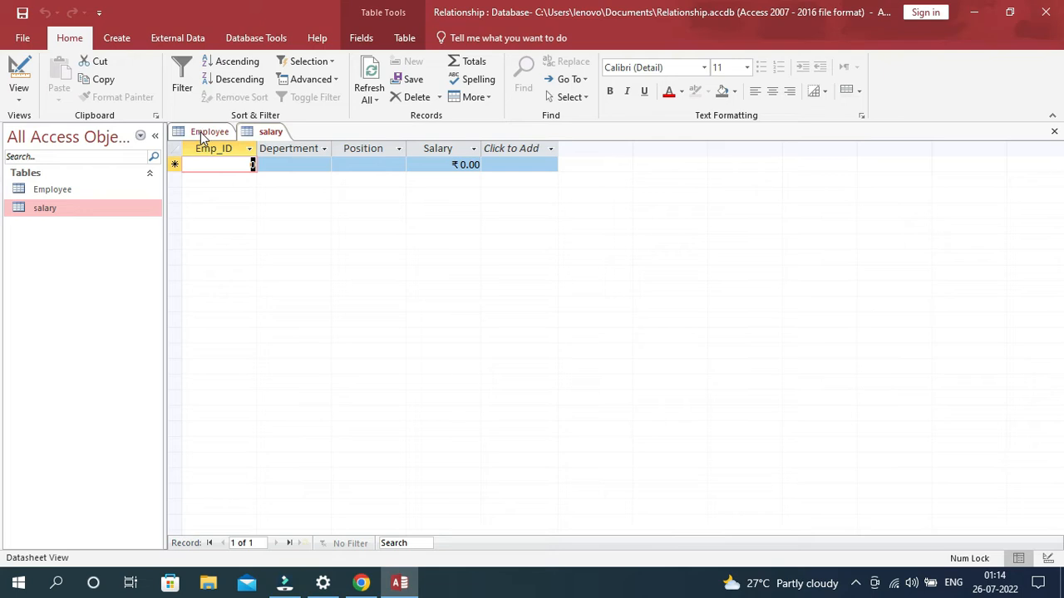
{"action": "left_click", "coordinate": [206, 135]}
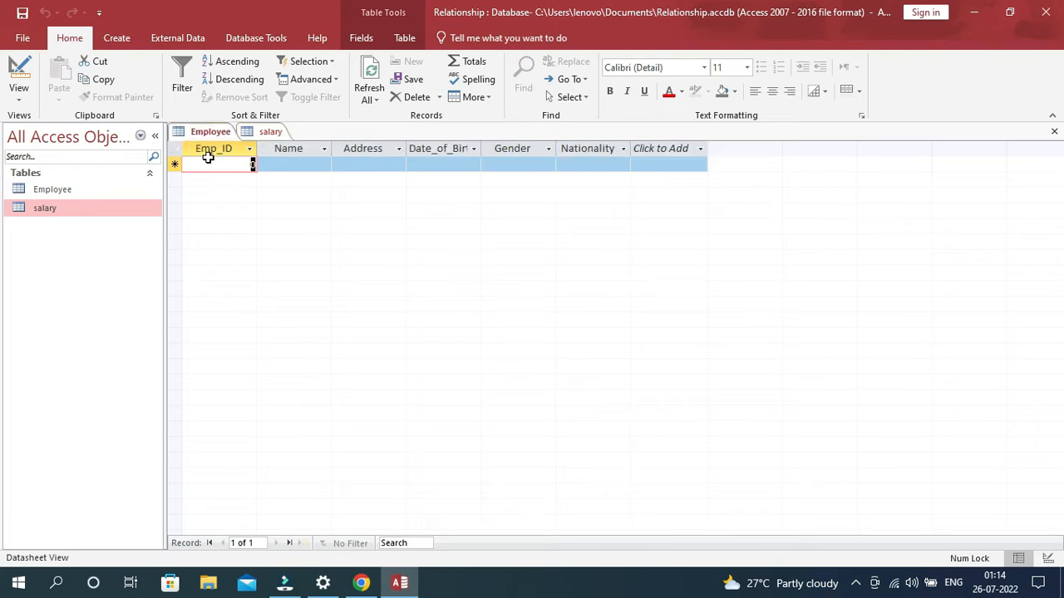
- Show the Employee table in Design View and examine its Emp_ID primary key field
{"action": "left_click", "coordinate": [20, 102]}
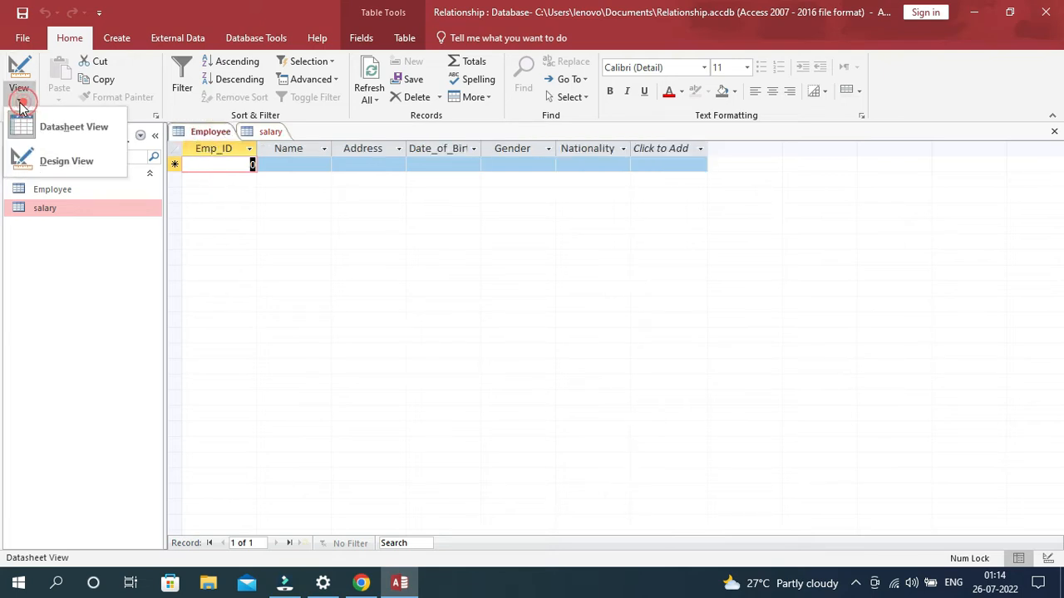
{"action": "left_click", "coordinate": [55, 164]}
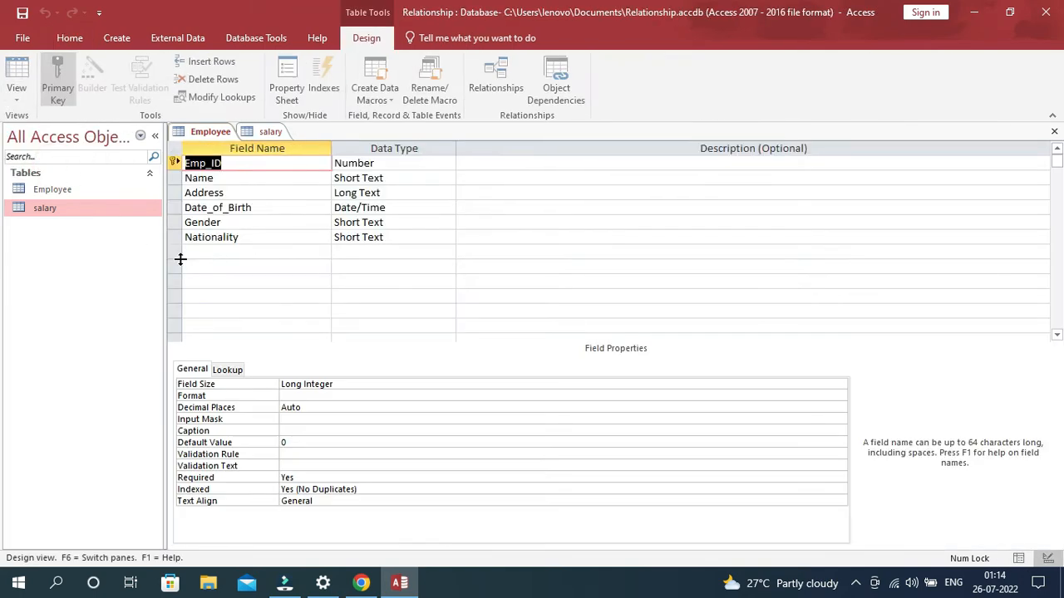
{"action": "left_click", "coordinate": [240, 164]}
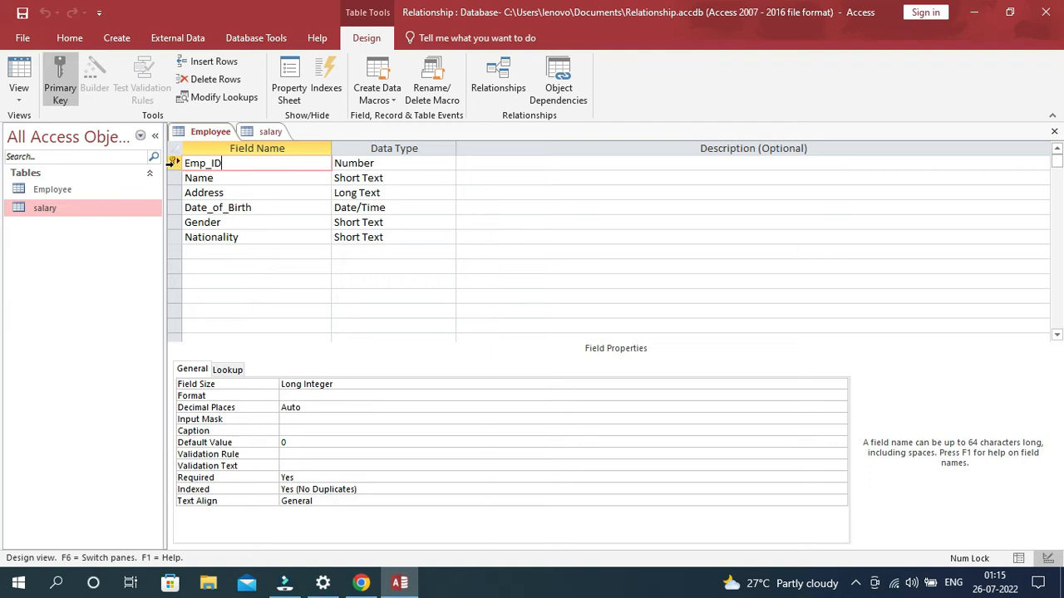
- Show the salary table in Design View and examine its Emp_ID primary key field
{"action": "left_click", "coordinate": [269, 132]}
{"action": "left_click", "coordinate": [20, 98]}
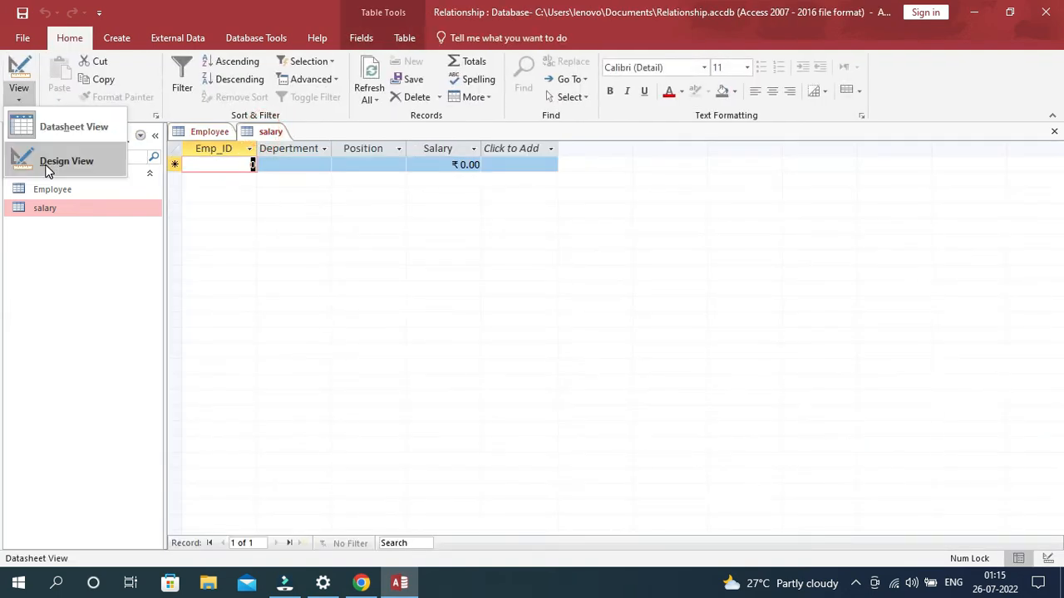
{"action": "left_click", "coordinate": [47, 162]}
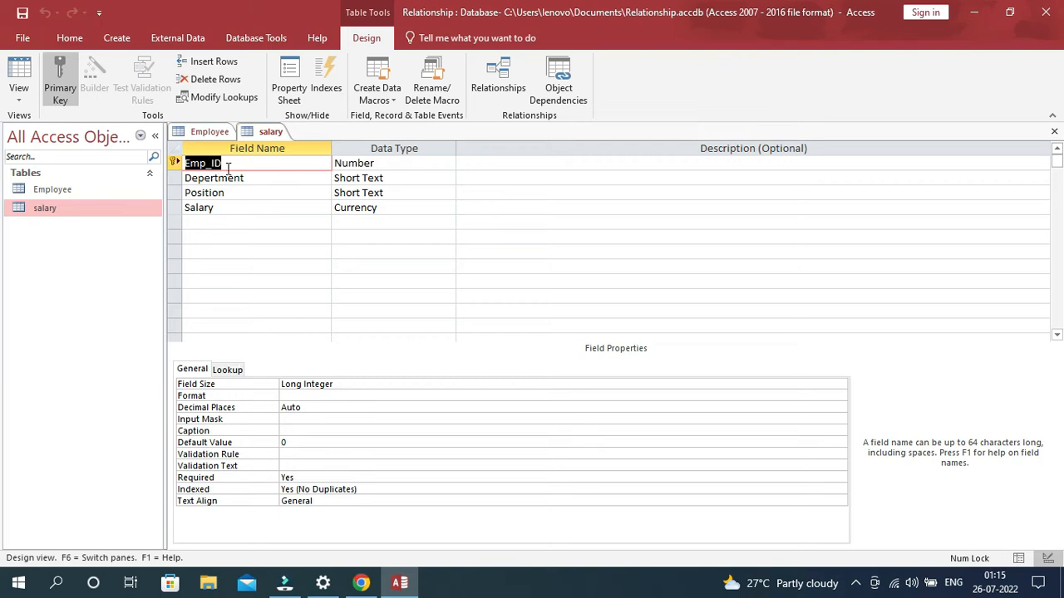
{"action": "left_click", "coordinate": [232, 166]}
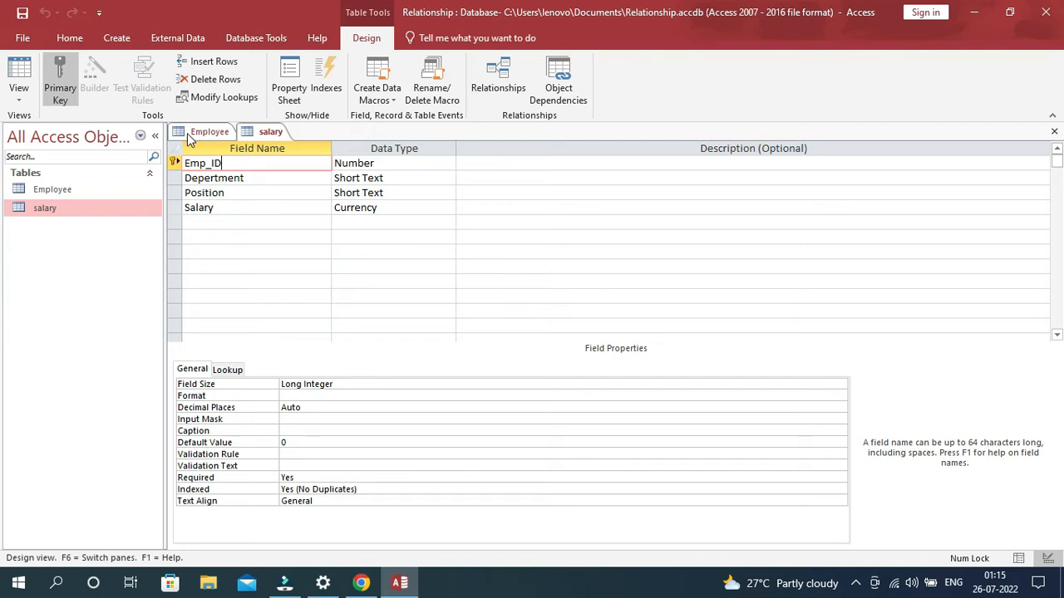
- Return the salary and Employee tables to Datasheet View and close both of them
{"action": "left_click", "coordinate": [18, 98]}
{"action": "left_click", "coordinate": [65, 130]}
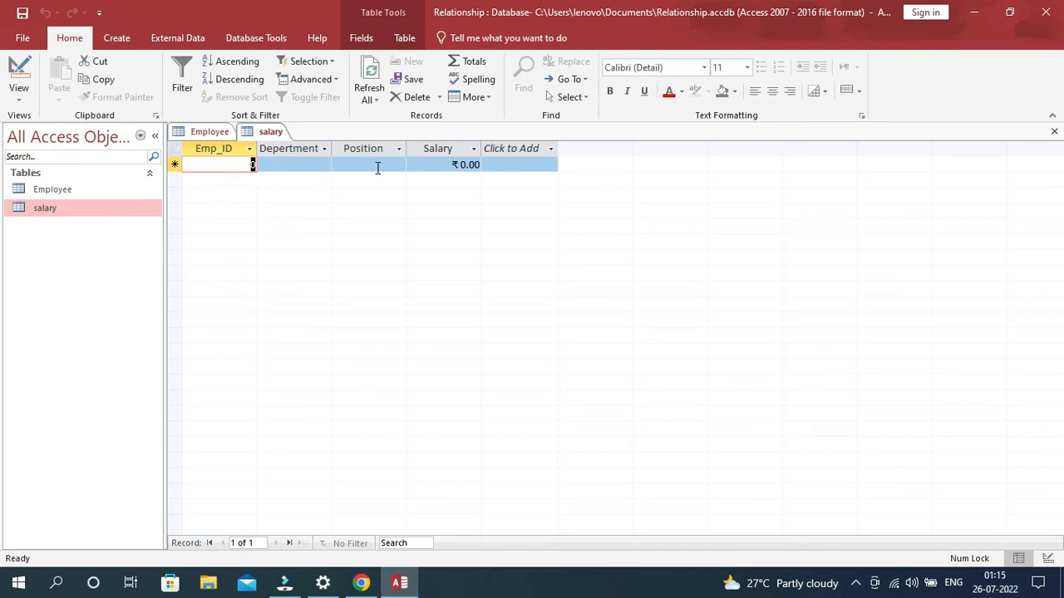
{"action": "left_click", "coordinate": [210, 132]}
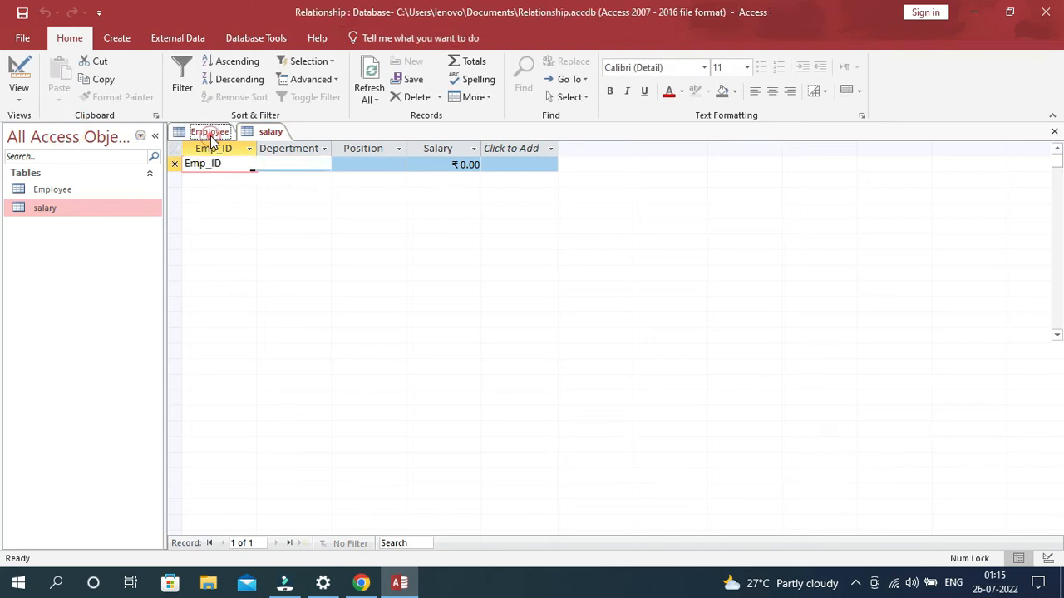
{"action": "left_click", "coordinate": [17, 100]}
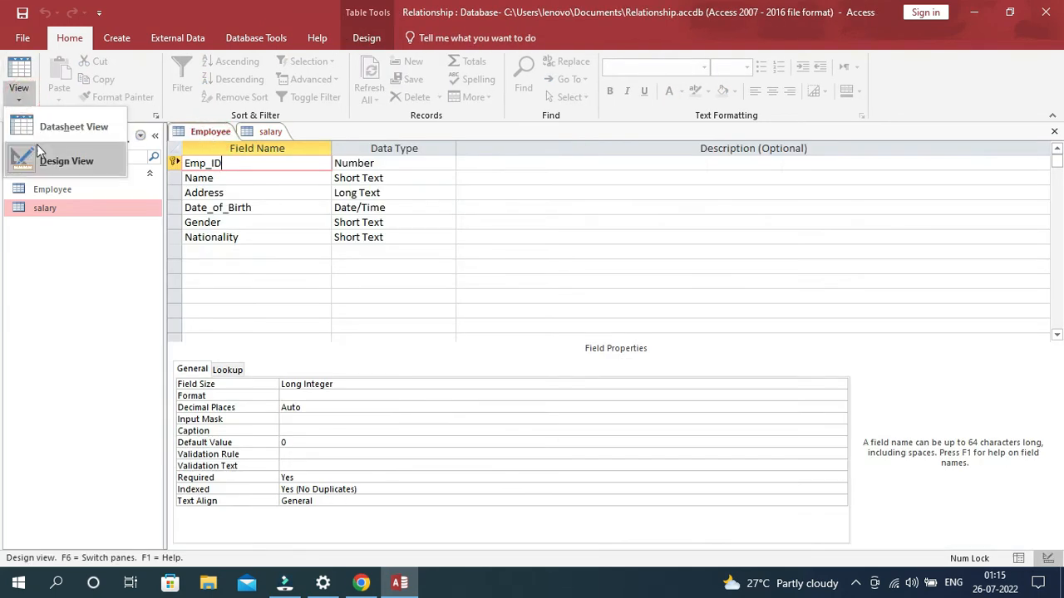
{"action": "left_click", "coordinate": [50, 125]}
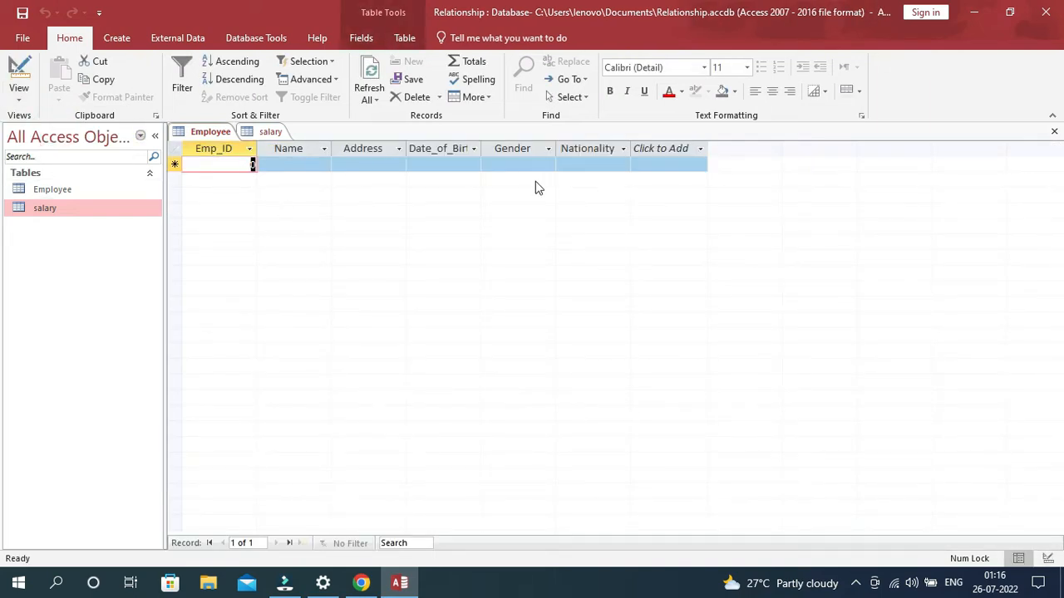
{"action": "left_click", "coordinate": [271, 132]}
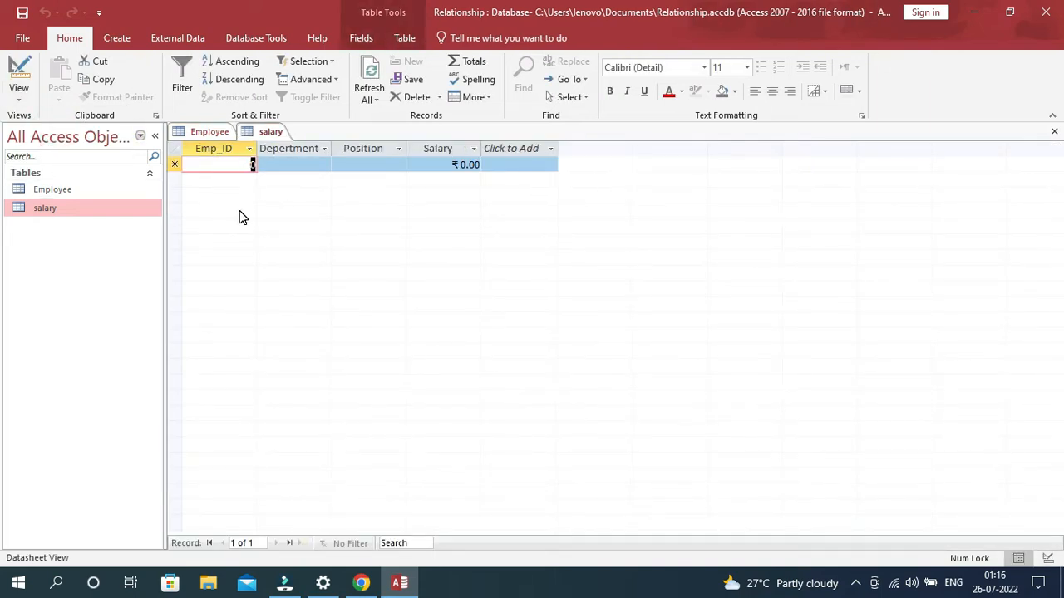
{"action": "left_click", "coordinate": [1054, 132]}
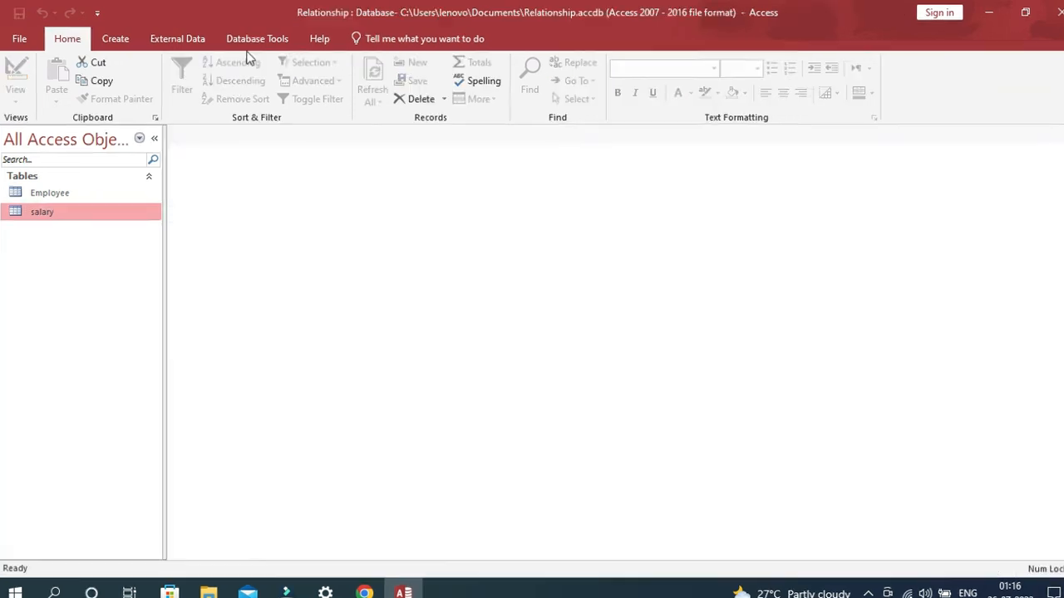
- Open the database's Relationships window and hide the Employee and salary tables from its layout
{"action": "left_click", "coordinate": [256, 37]}
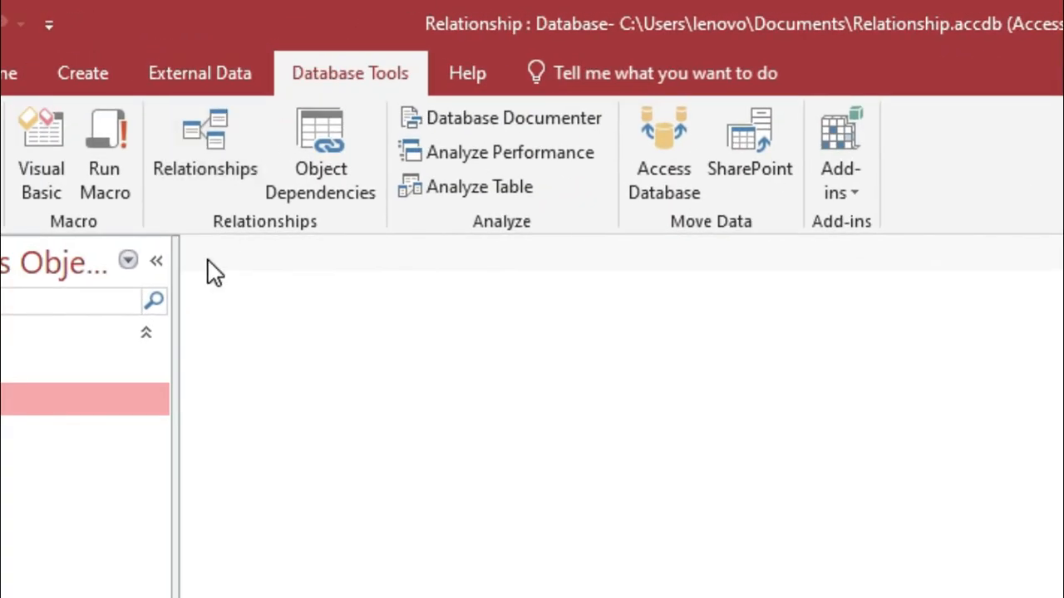
{"action": "left_click", "coordinate": [210, 135]}
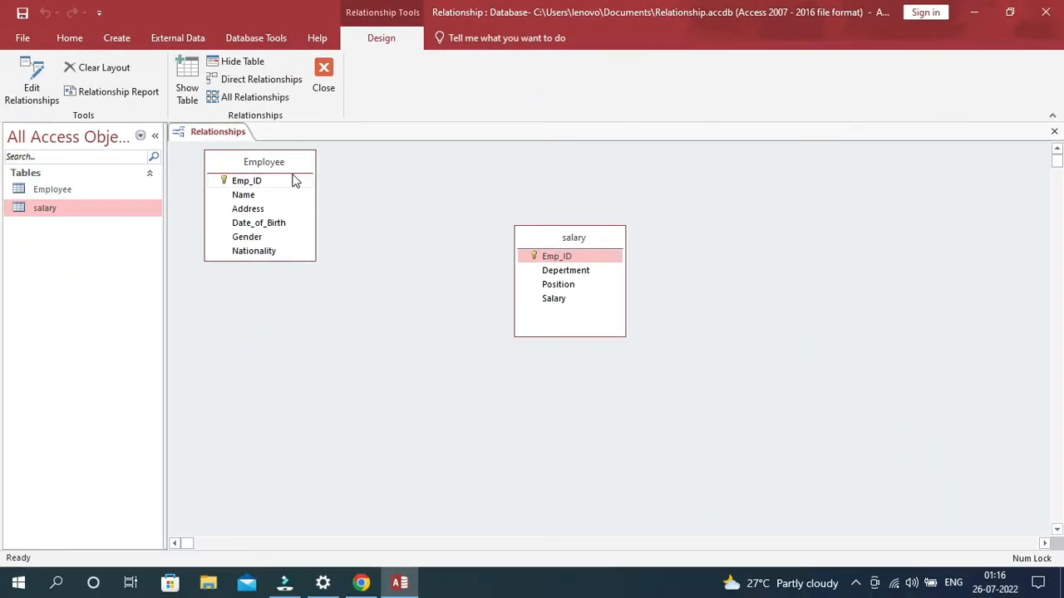
{"action": "right_click", "coordinate": [294, 164]}
{"action": "left_click", "coordinate": [344, 212]}
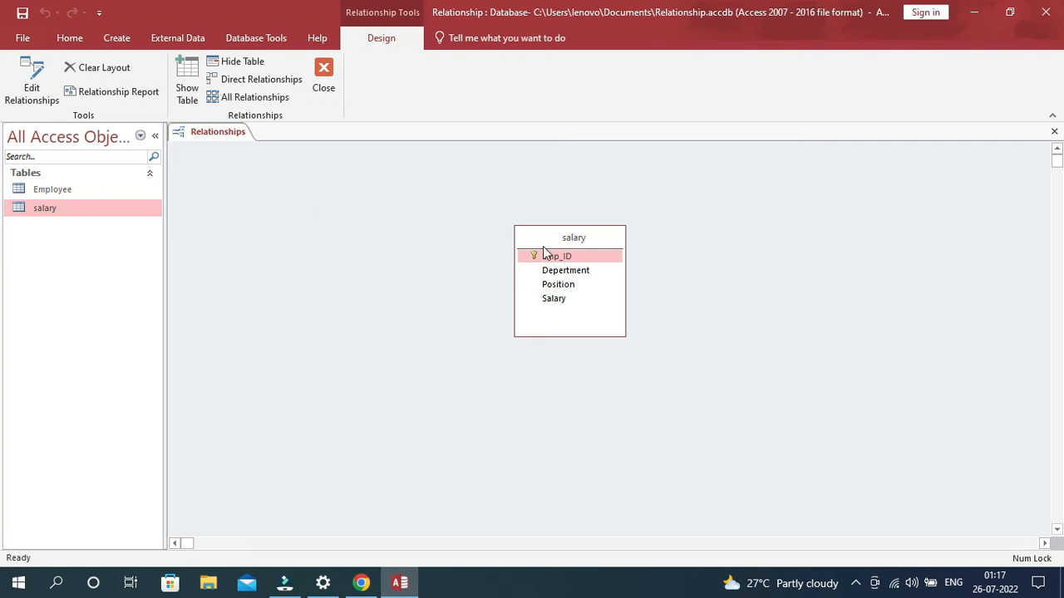
{"action": "right_click", "coordinate": [594, 239]}
{"action": "left_click", "coordinate": [633, 286]}
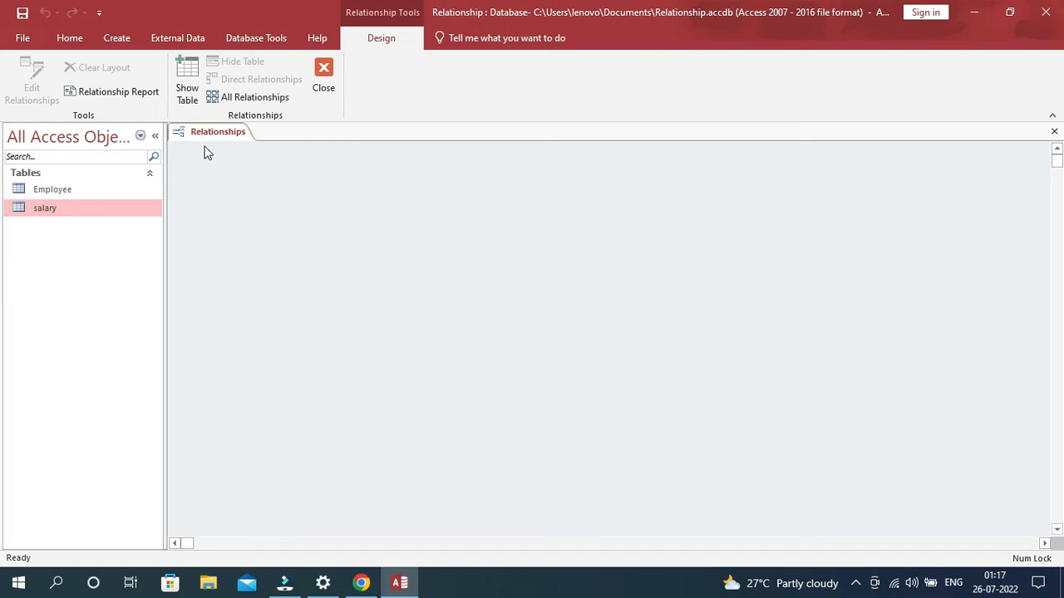
- Add the Employee and salary tables to the relationships layout and space them apart side by side
{"action": "left_click", "coordinate": [189, 81]}
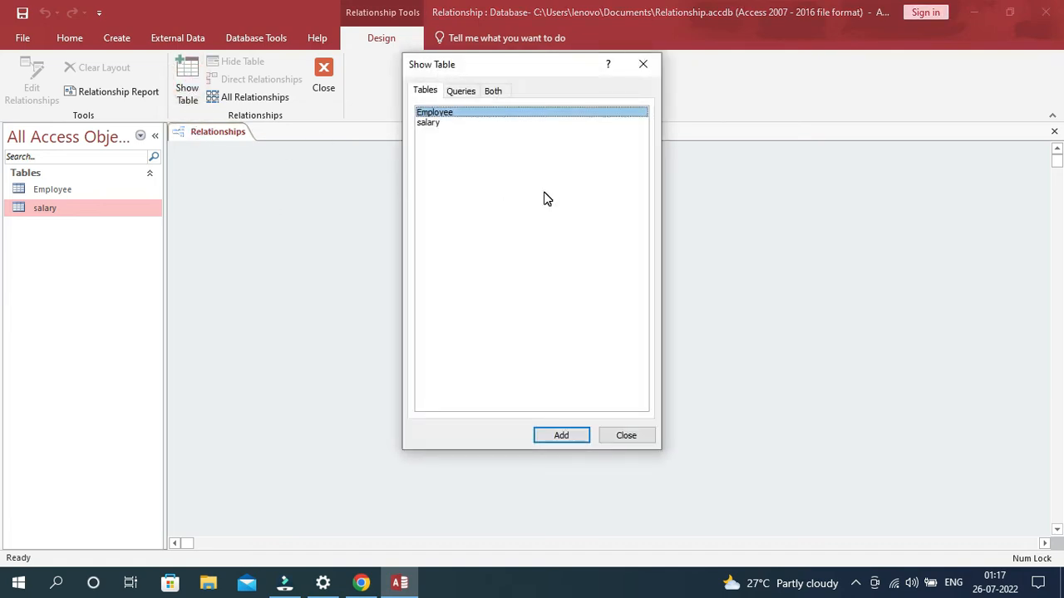
{"action": "left_click", "coordinate": [428, 124]}
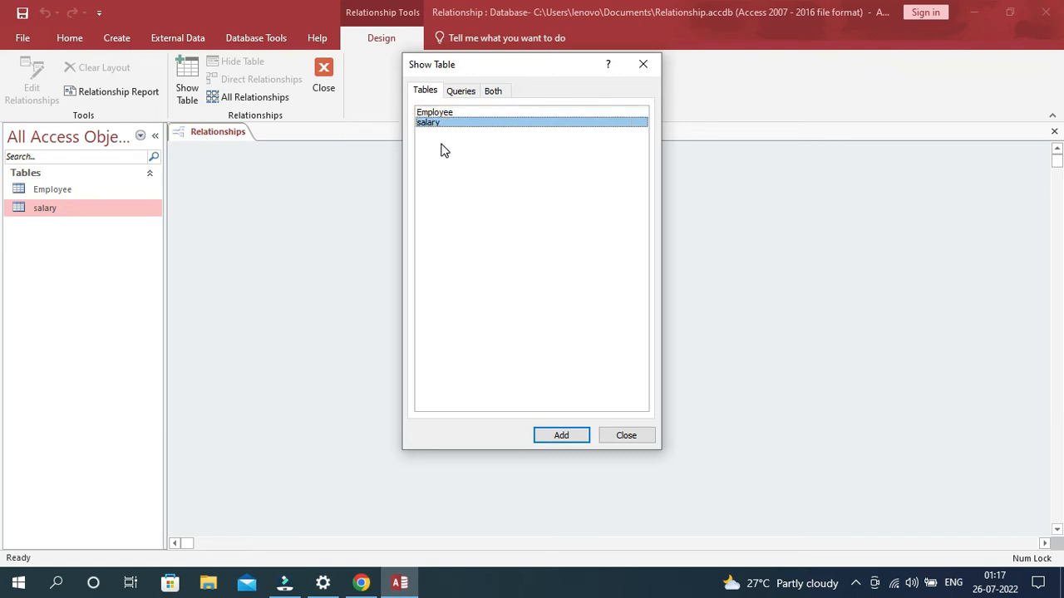
{"action": "left_click", "coordinate": [448, 115]}
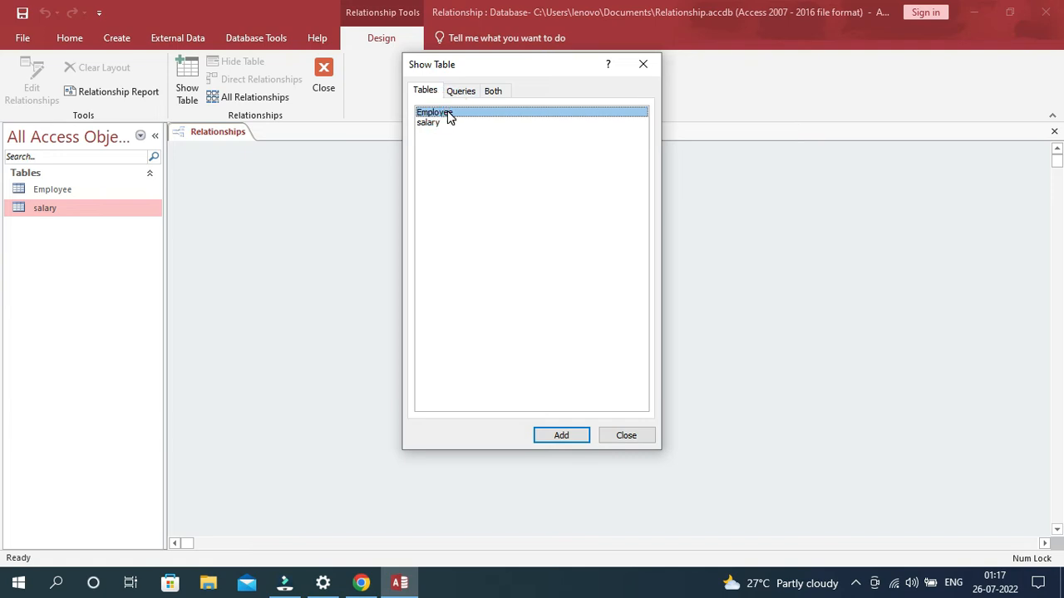
{"action": "left_click", "coordinate": [429, 125], "text": "shift"}
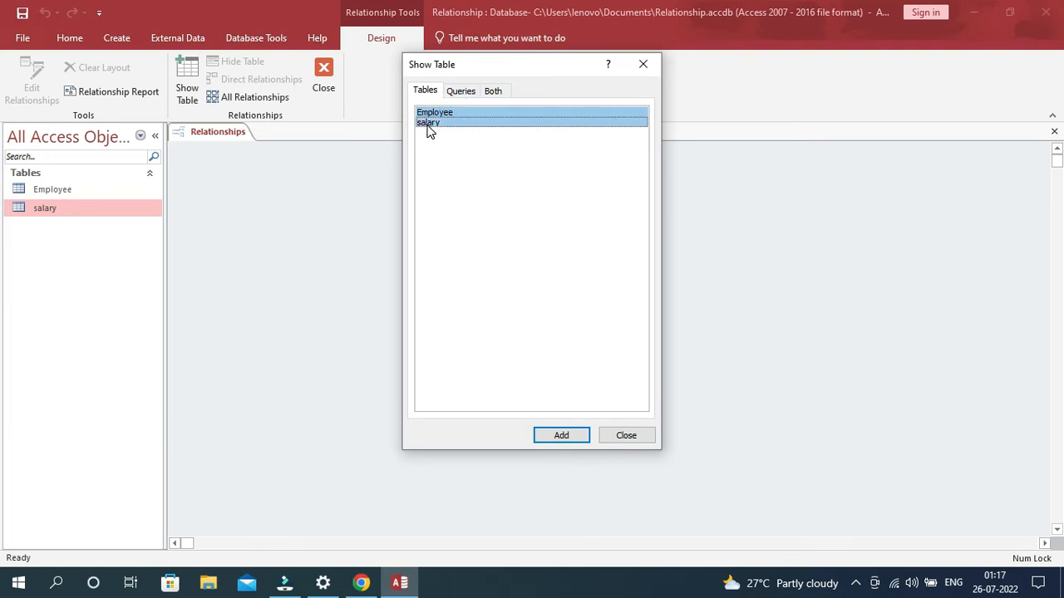
{"action": "left_click", "coordinate": [562, 439]}
{"action": "left_click", "coordinate": [628, 438]}
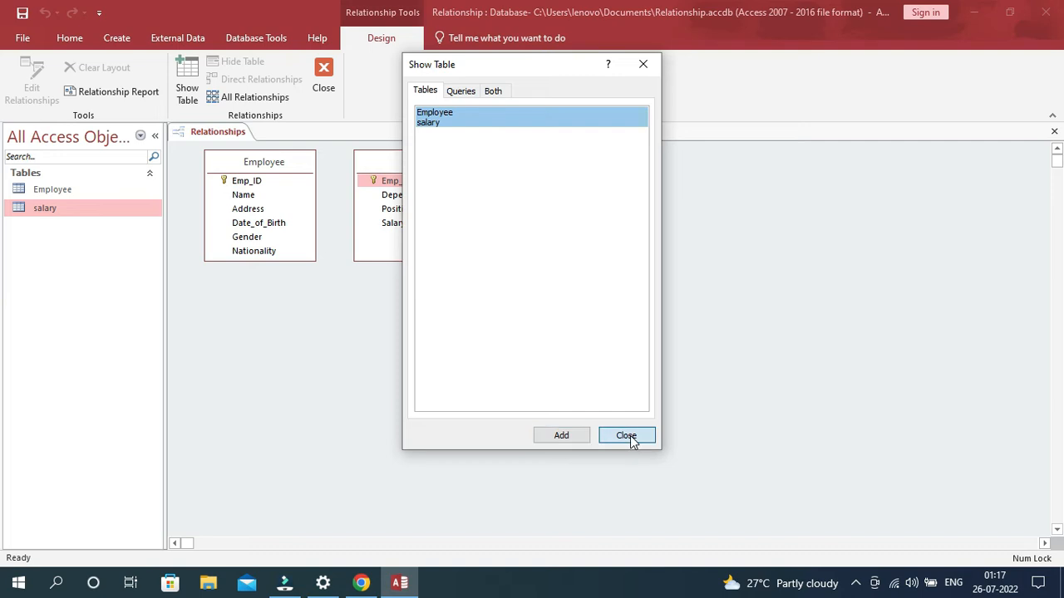
{"action": "left_click_drag", "start_coordinate": [384, 163], "coordinate": [610, 171]}
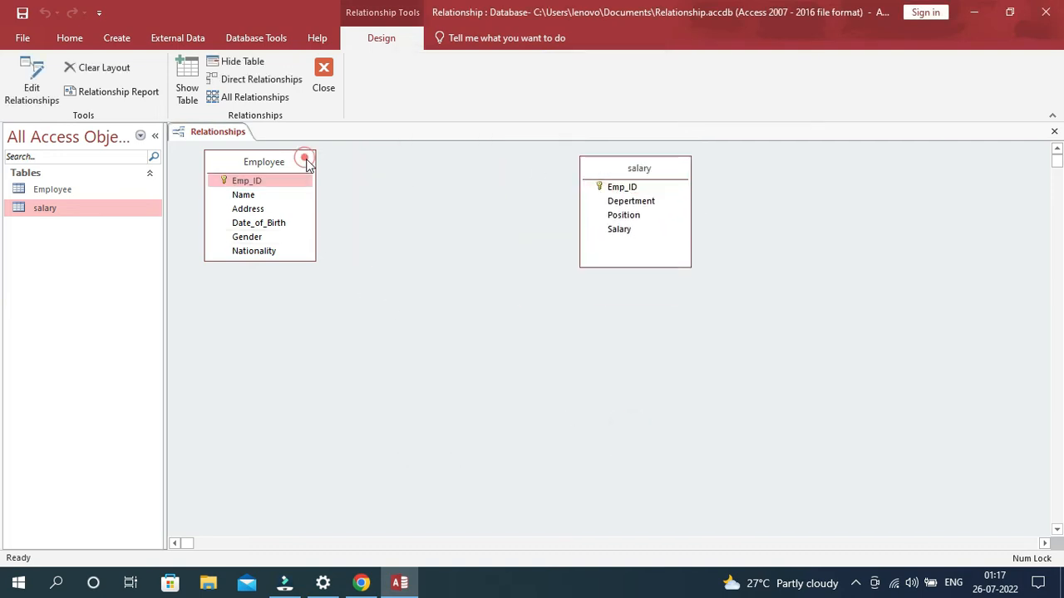
{"action": "left_click_drag", "start_coordinate": [304, 161], "coordinate": [343, 164]}
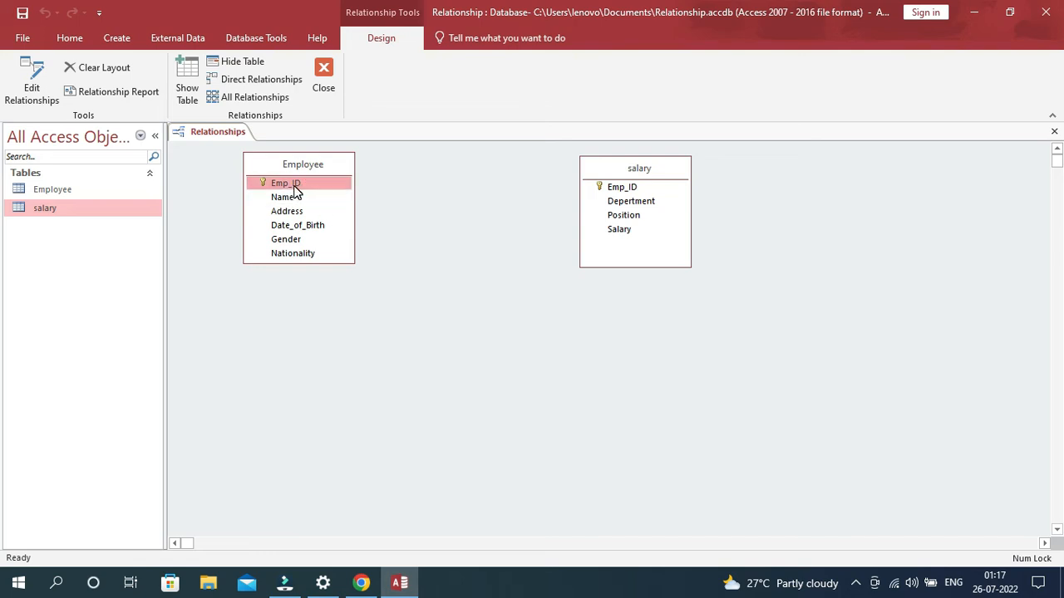
- Relate Employee's Emp_ID to salary's Emp_ID, enforcing referential integrity with cascading updates of related fields and cascading deletes of related records
{"action": "left_click_drag", "start_coordinate": [294, 188], "coordinate": [612, 190]}
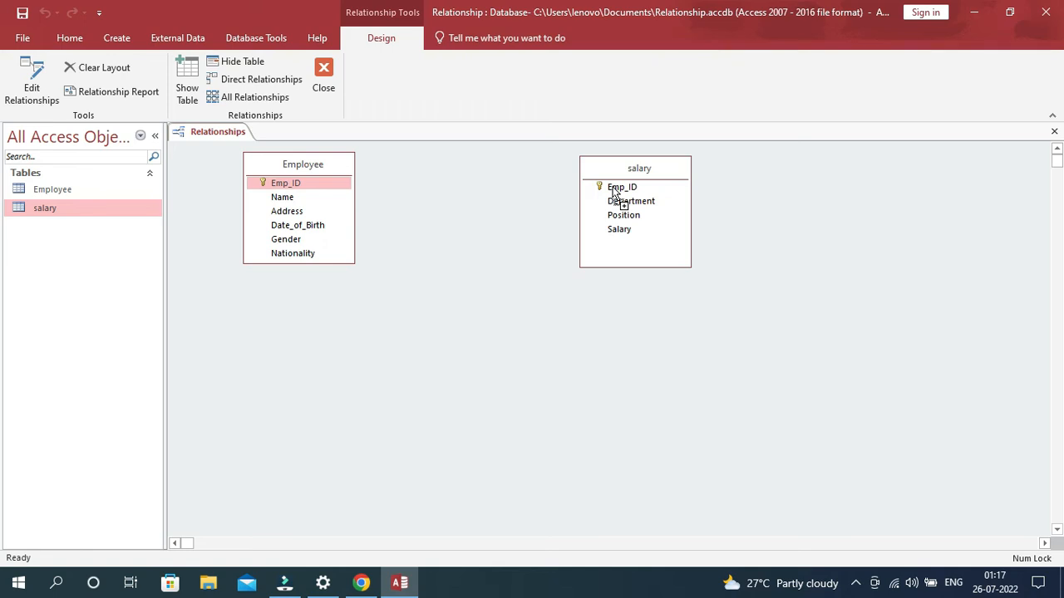
{"action": "left_click_drag", "start_coordinate": [612, 189], "coordinate": [612, 192]}
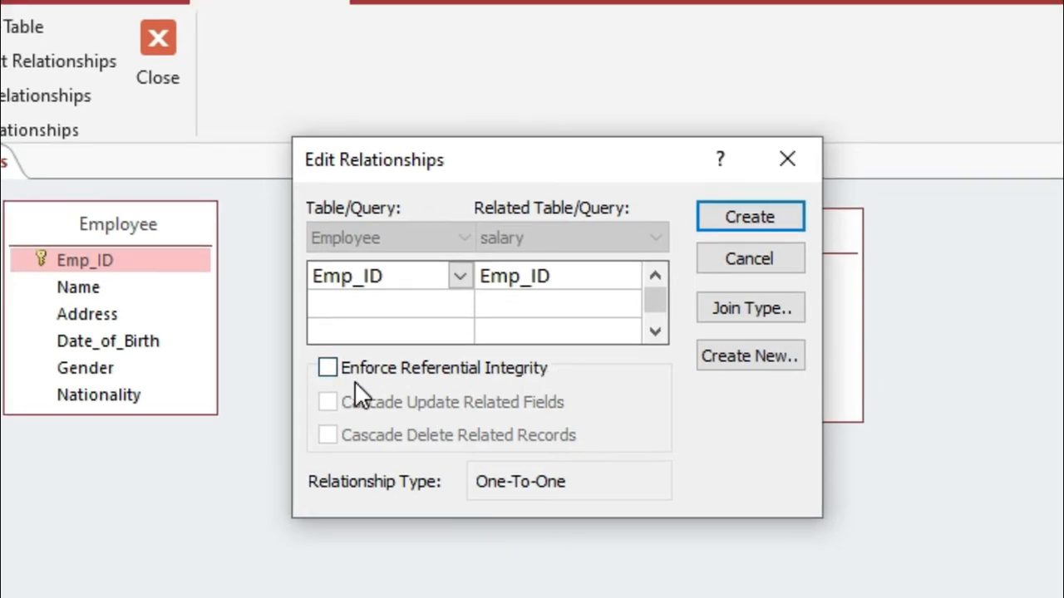
{"action": "left_click", "coordinate": [328, 370]}
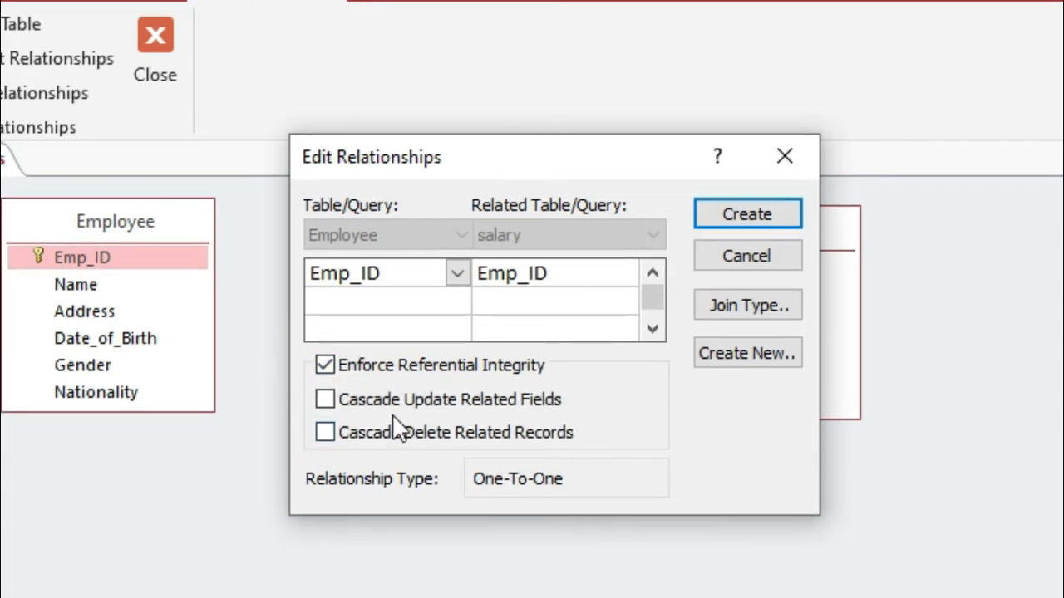
{"action": "left_click", "coordinate": [325, 399]}
{"action": "left_click", "coordinate": [321, 427]}
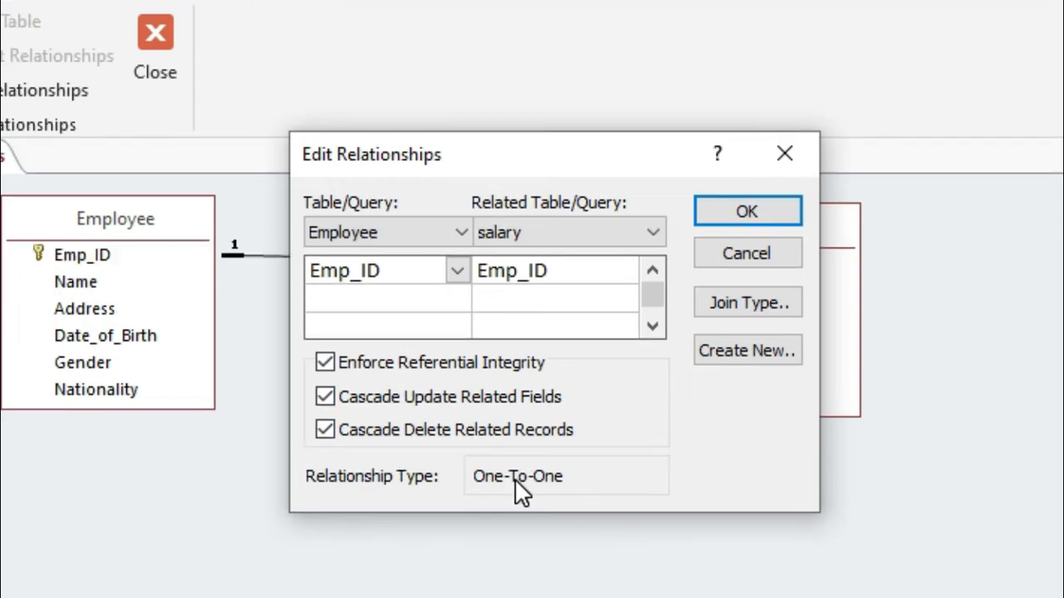
{"action": "left_click_drag", "start_coordinate": [568, 154], "coordinate": [577, 426]}
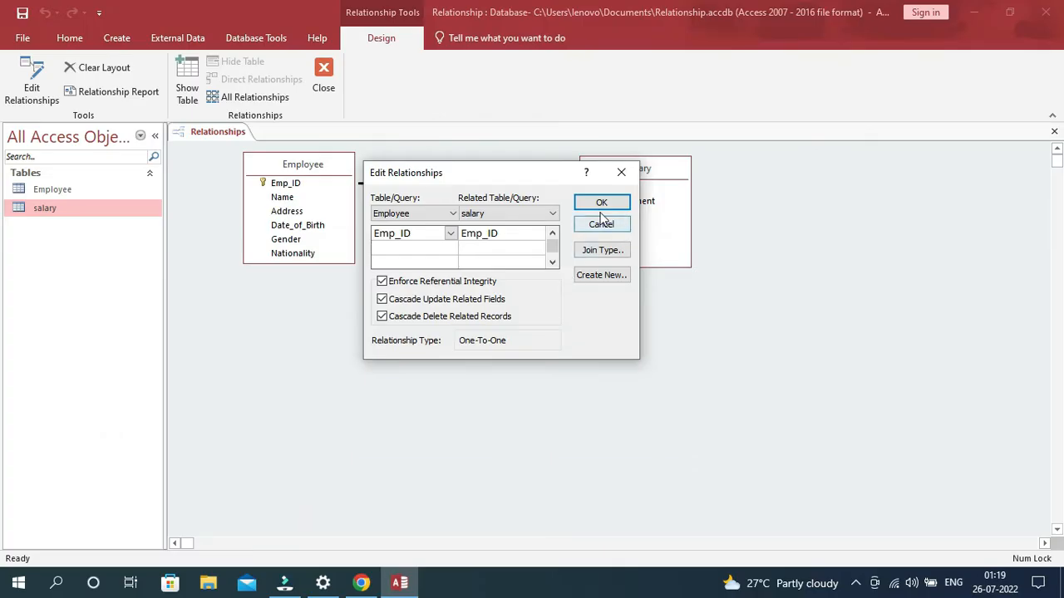
{"action": "left_click", "coordinate": [757, 483]}
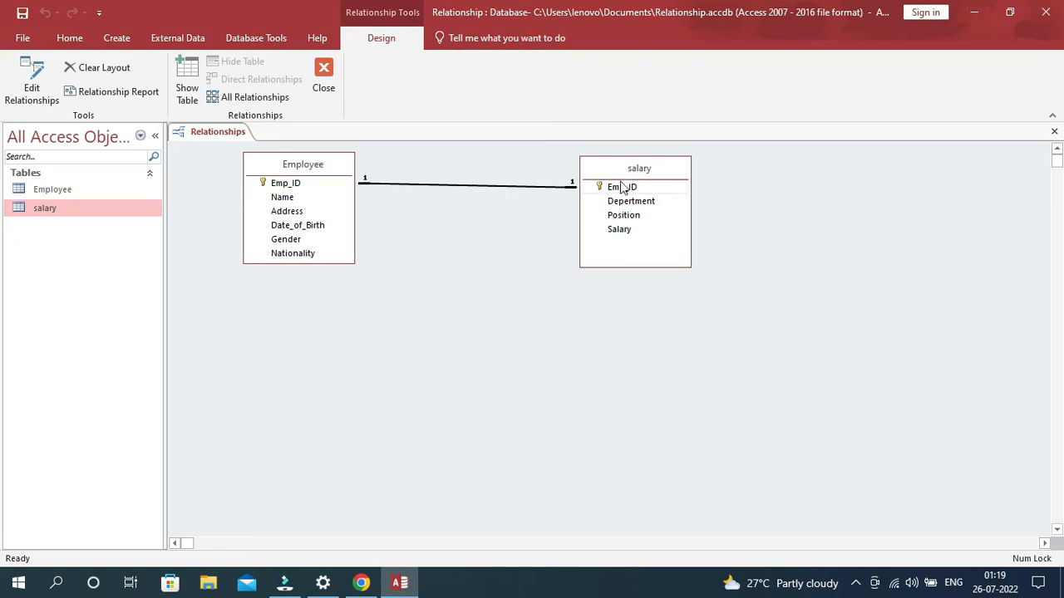
- Rearrange the relationships layout so the salary table sits diagonally below and to the right of the Employee table
{"action": "left_click_drag", "start_coordinate": [621, 184], "coordinate": [633, 421]}
{"action": "left_click_drag", "start_coordinate": [335, 166], "coordinate": [361, 177]}
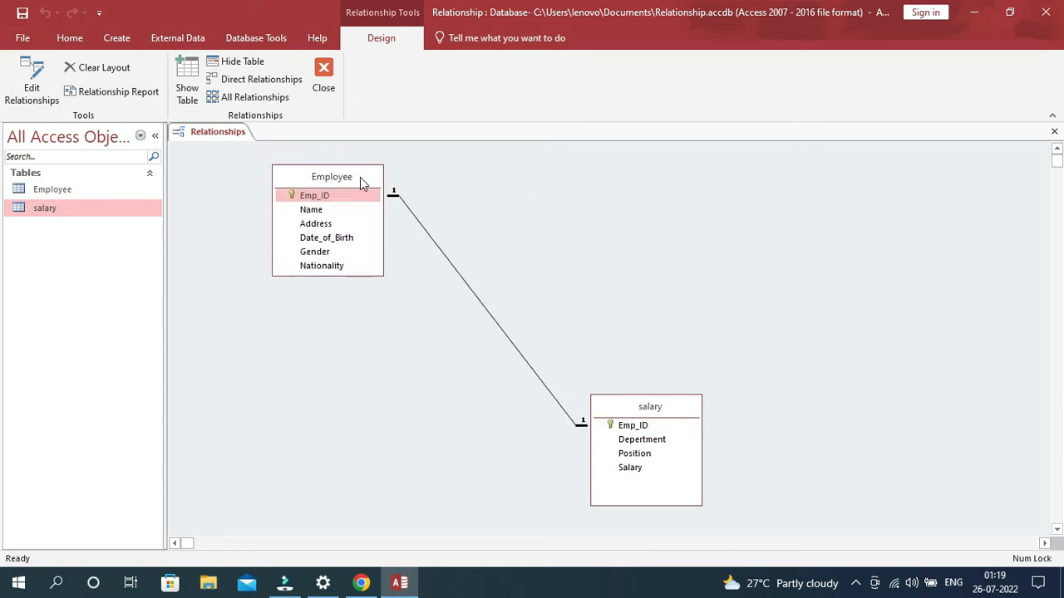
{"action": "left_click_drag", "start_coordinate": [689, 408], "coordinate": [718, 281]}
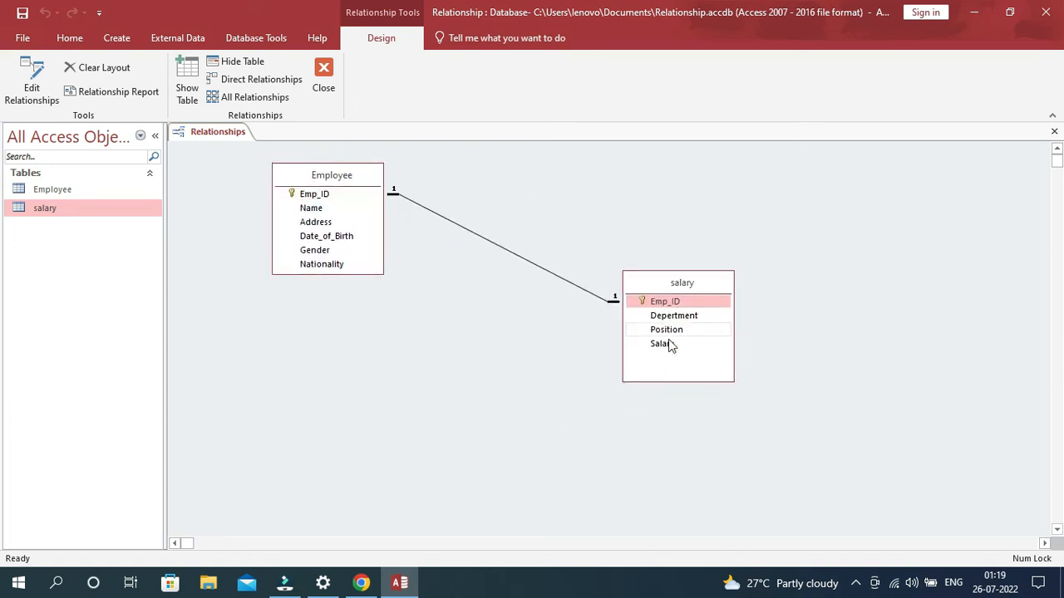
- Review the settings of the Employee–salary relationship, and save and close the relationships layout
{"action": "double_click", "coordinate": [508, 252]}
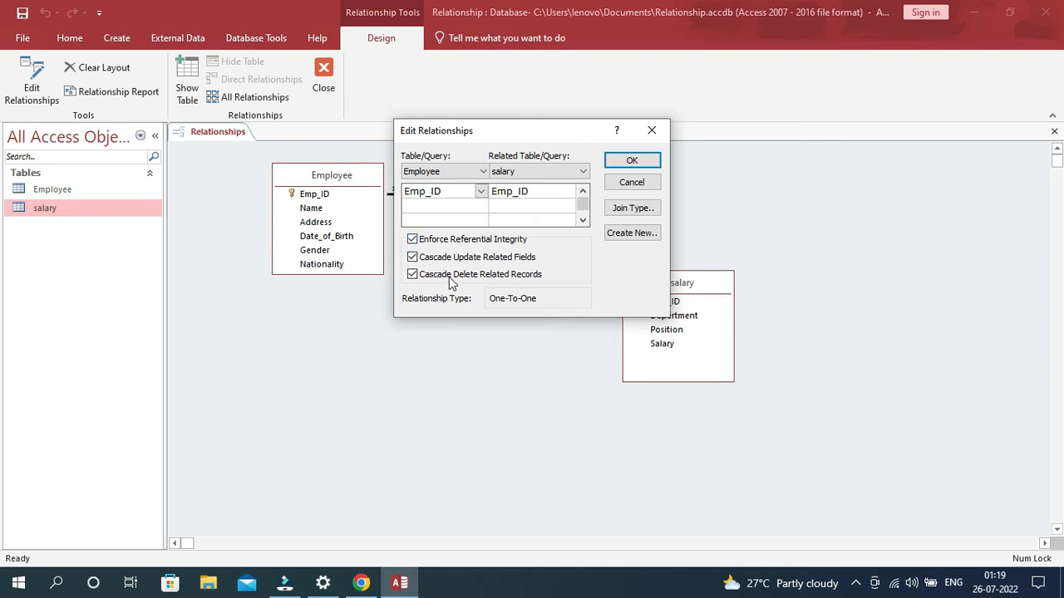
{"action": "left_click", "coordinate": [632, 160]}
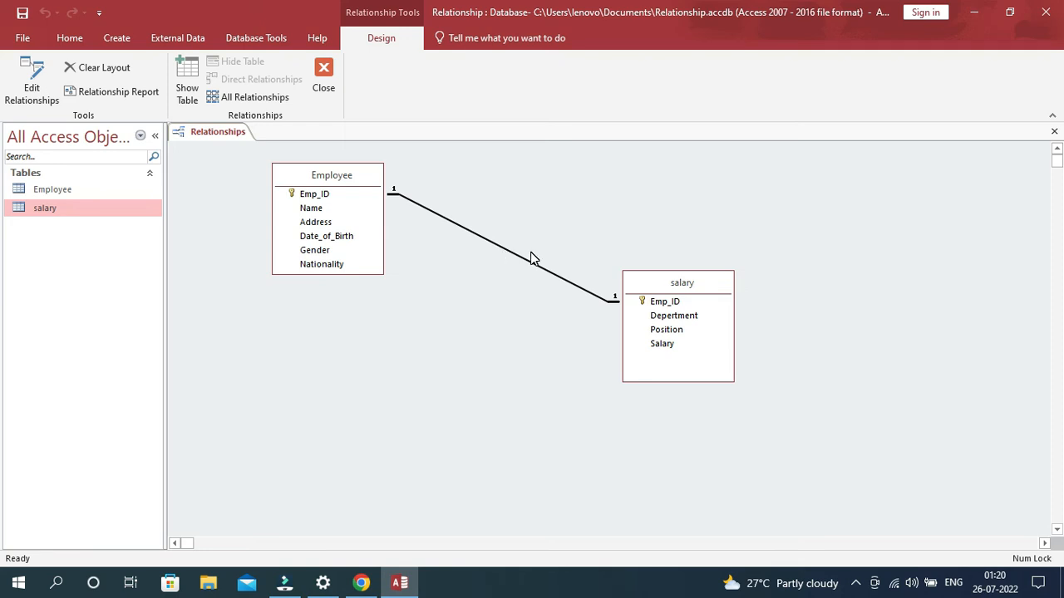
{"action": "left_click", "coordinate": [217, 134]}
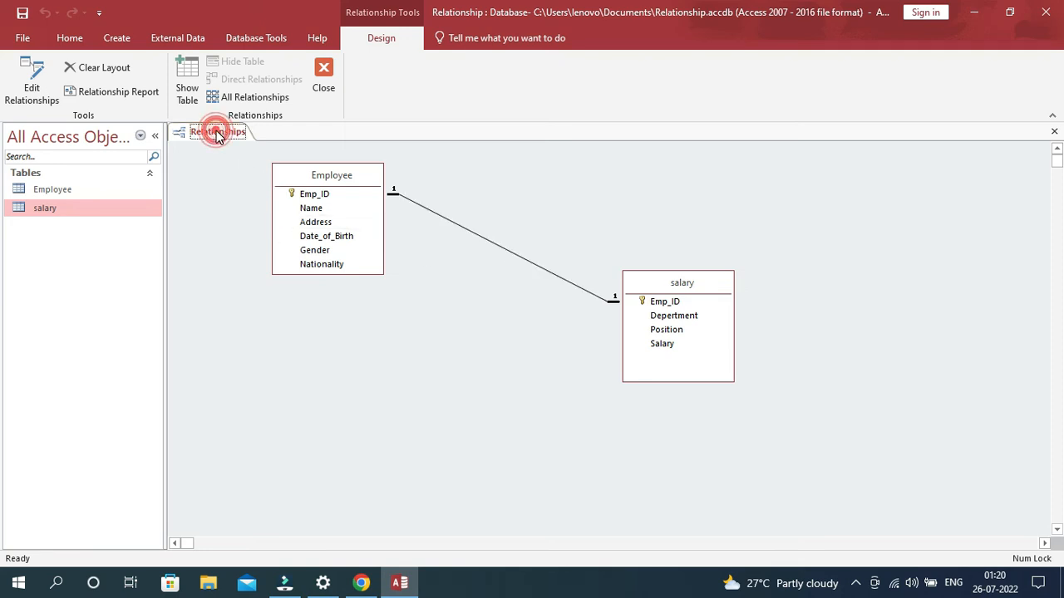
{"action": "right_click", "coordinate": [217, 134]}
{"action": "left_click", "coordinate": [253, 144]}
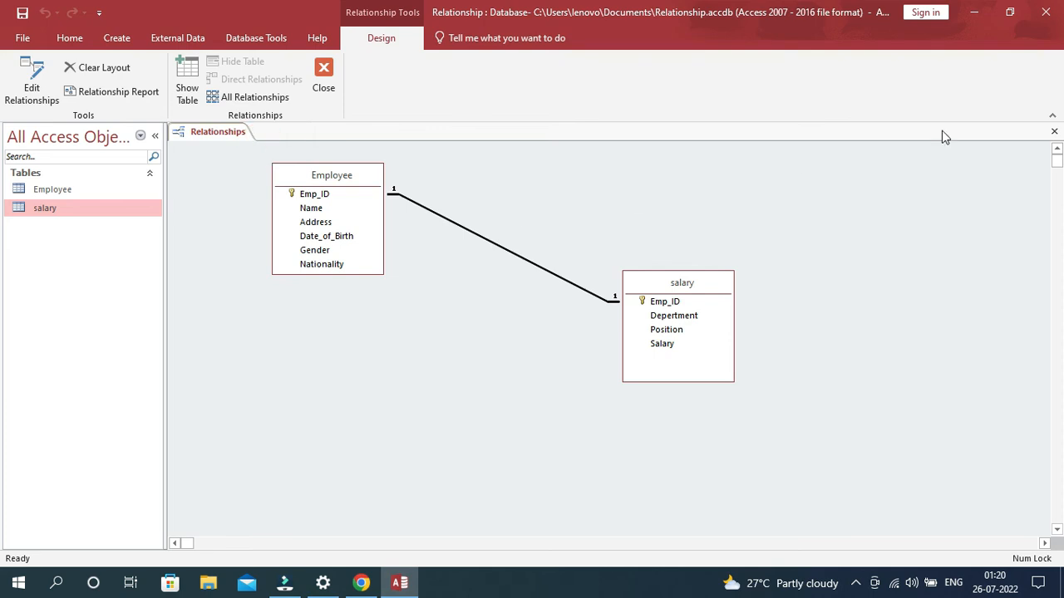
{"action": "left_click", "coordinate": [1055, 132]}
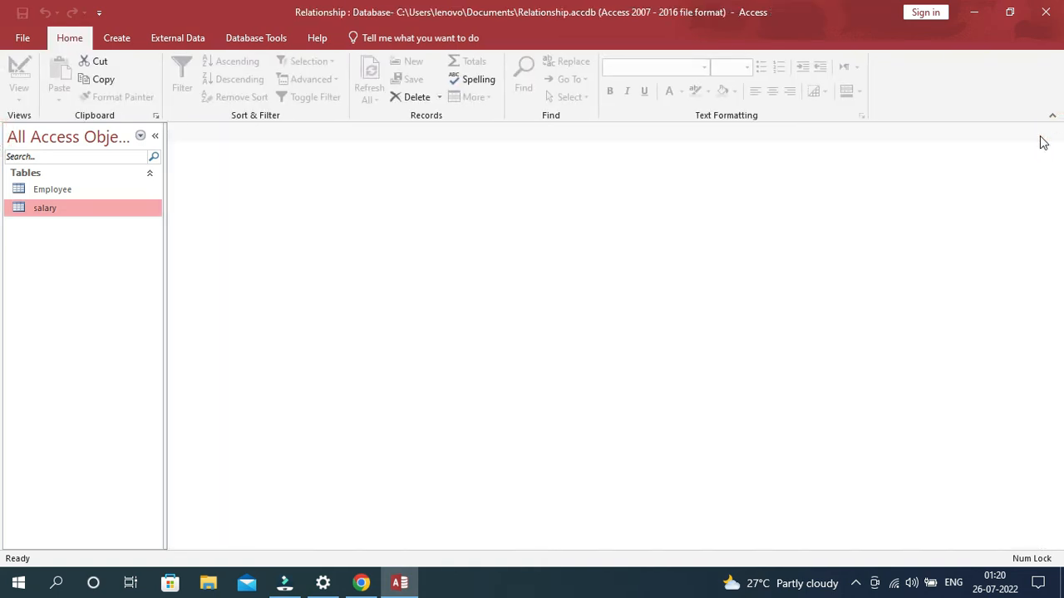
- Open the Employee table and start its first record with the employee's ID, full name and address
{"action": "double_click", "coordinate": [68, 191]}
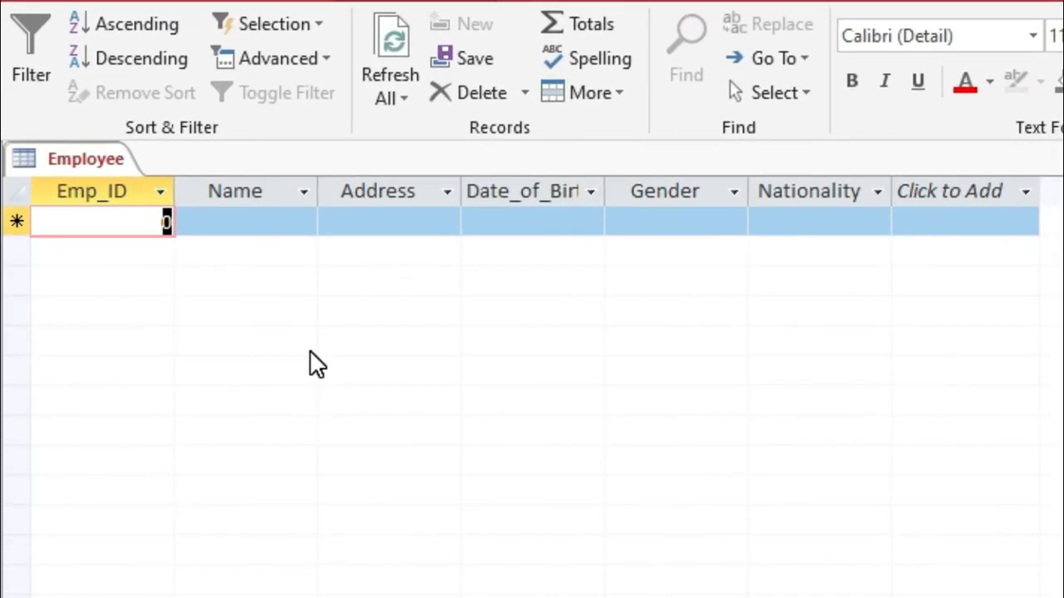
{"action": "type", "text": "1001"}
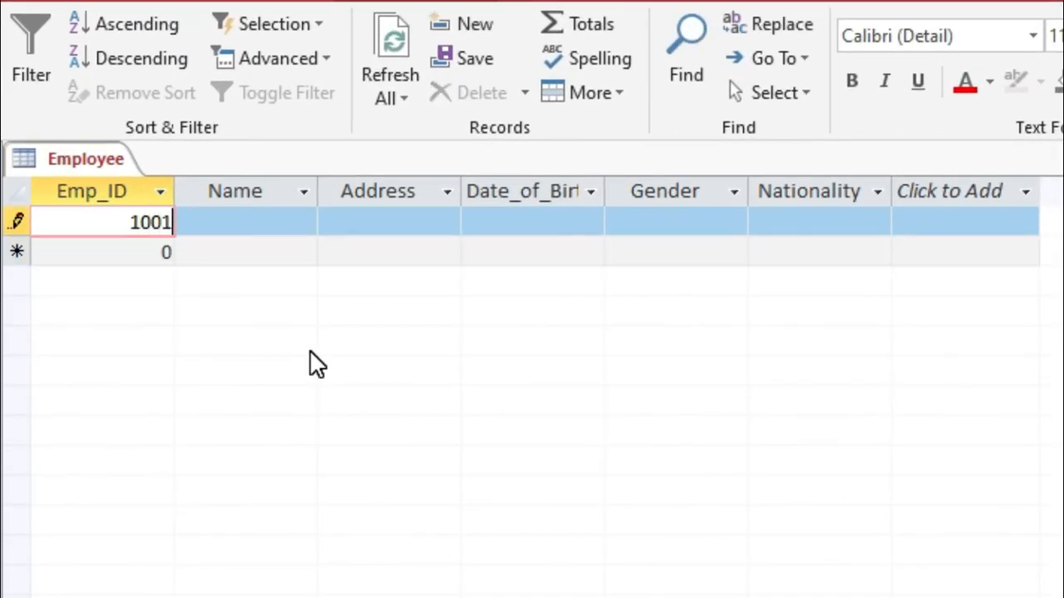
{"action": "key", "text": "Tab"}
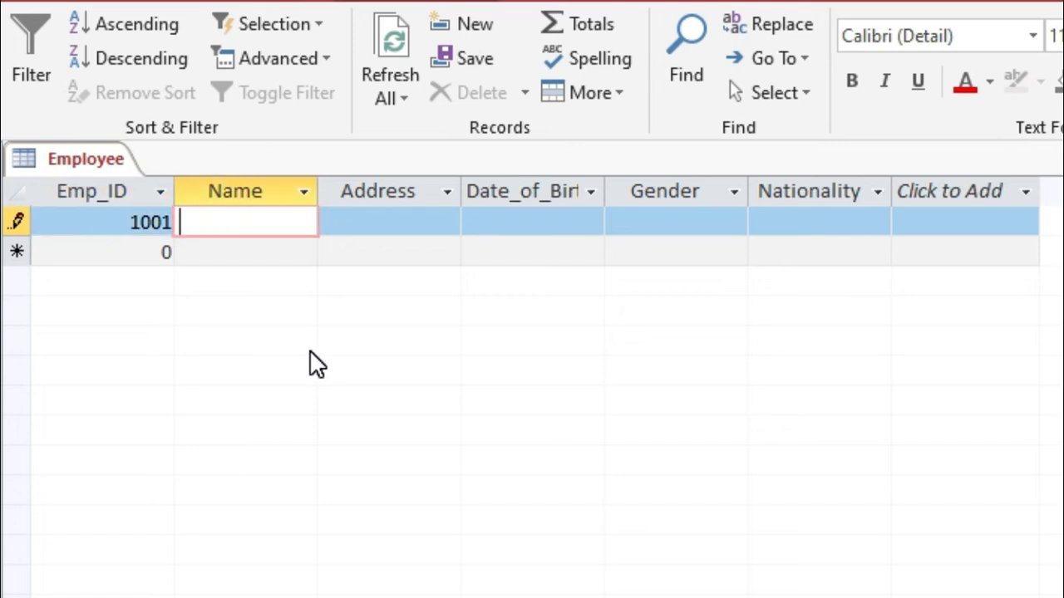
{"action": "type", "text": "Ashok"}
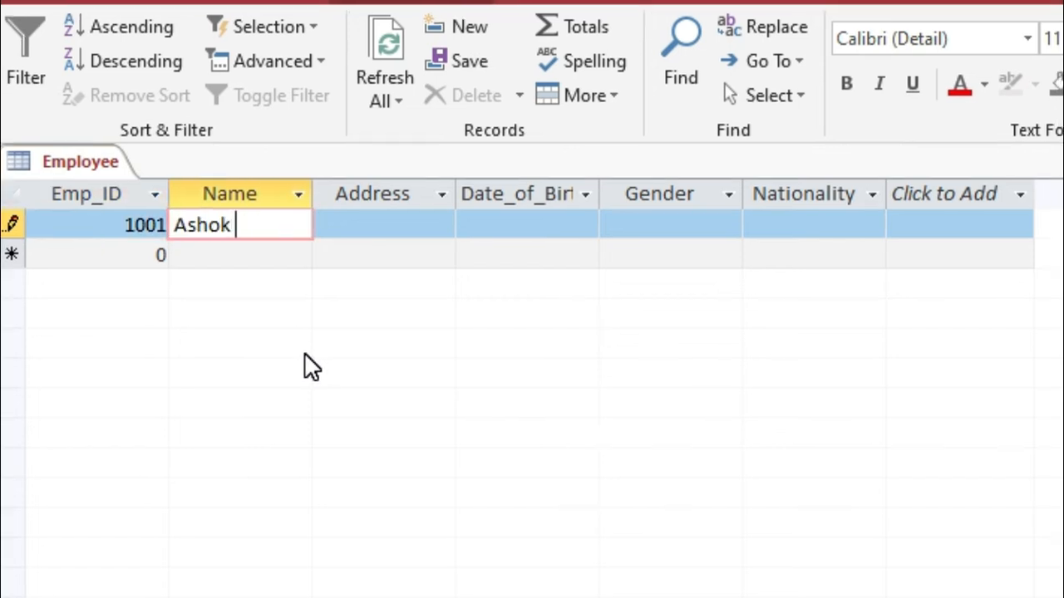
{"action": "type", "text": " Sarkar"}
{"action": "key", "text": "Tab"}
{"action": "type", "text": "Raiganj"}
{"action": "key", "text": "Tab"}
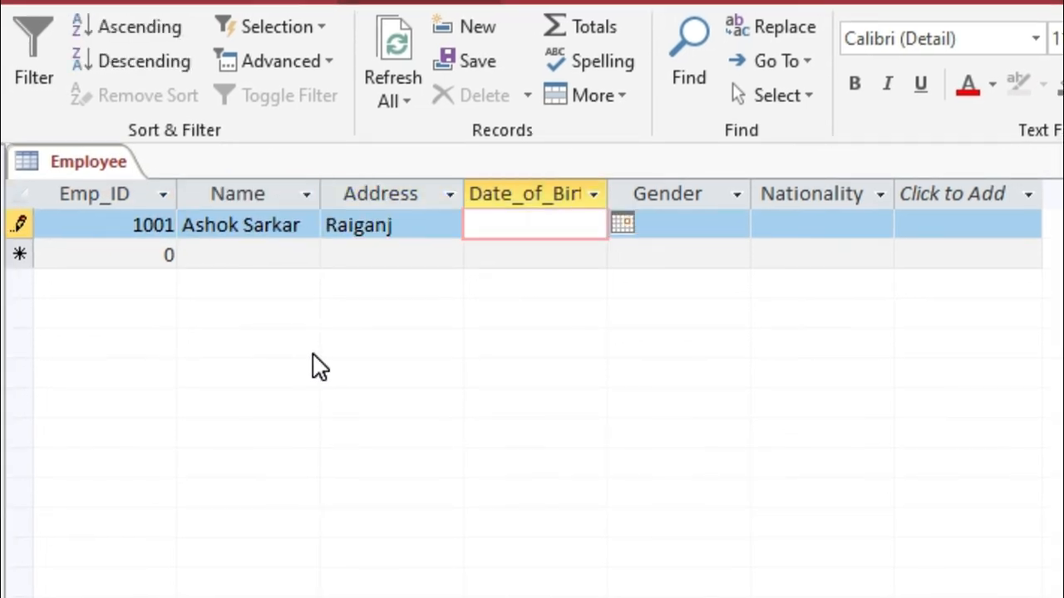
- Complete the first employee's record with the date of birth, gender Male and nationality Indian
{"action": "left_click", "coordinate": [625, 222]}
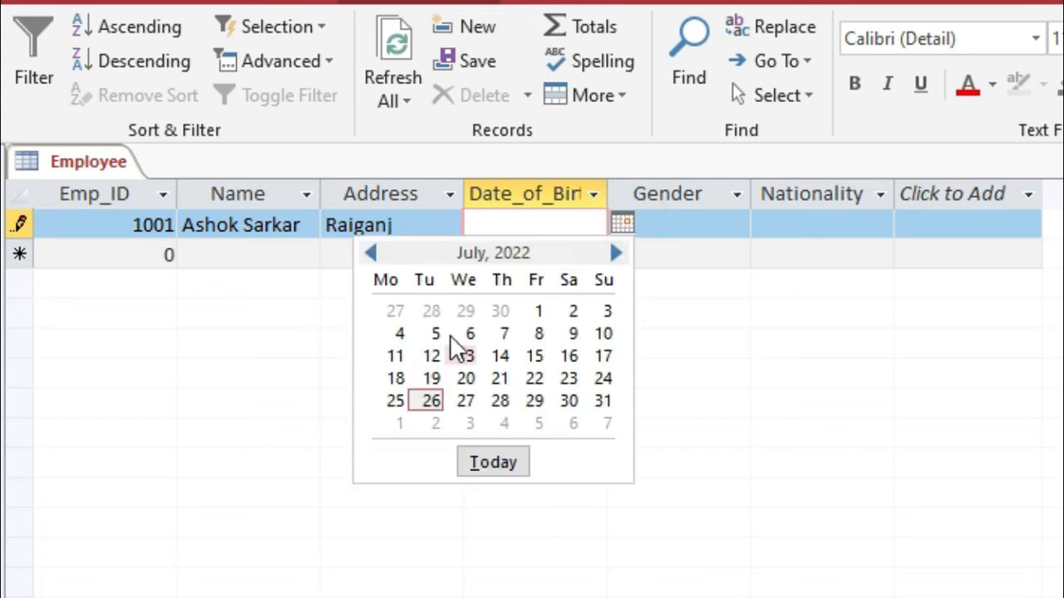
{"action": "left_click", "coordinate": [457, 255]}
{"action": "left_click", "coordinate": [540, 223]}
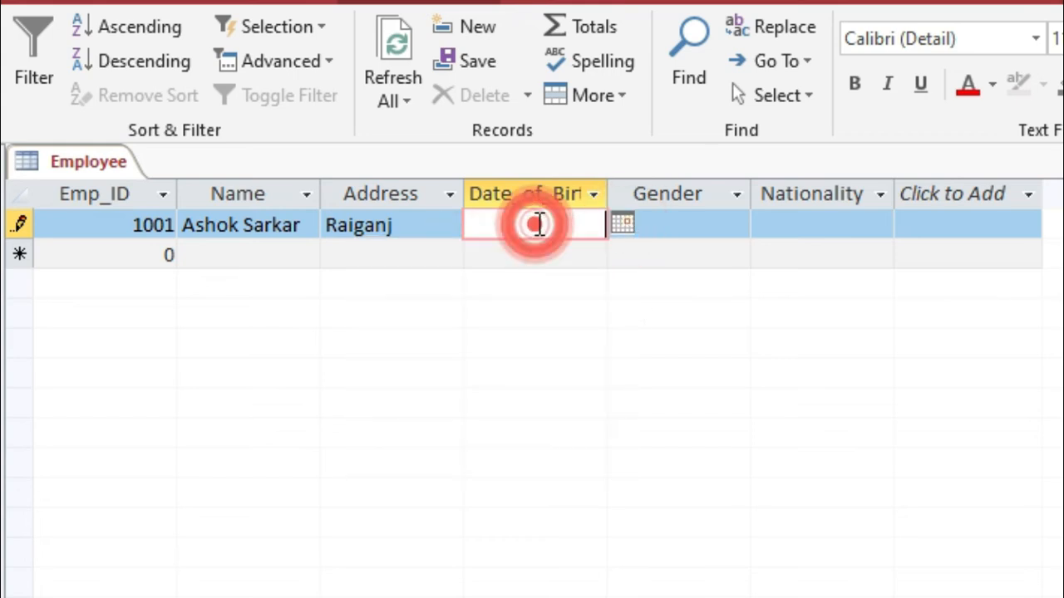
{"action": "type", "text": "12/12/1989"}
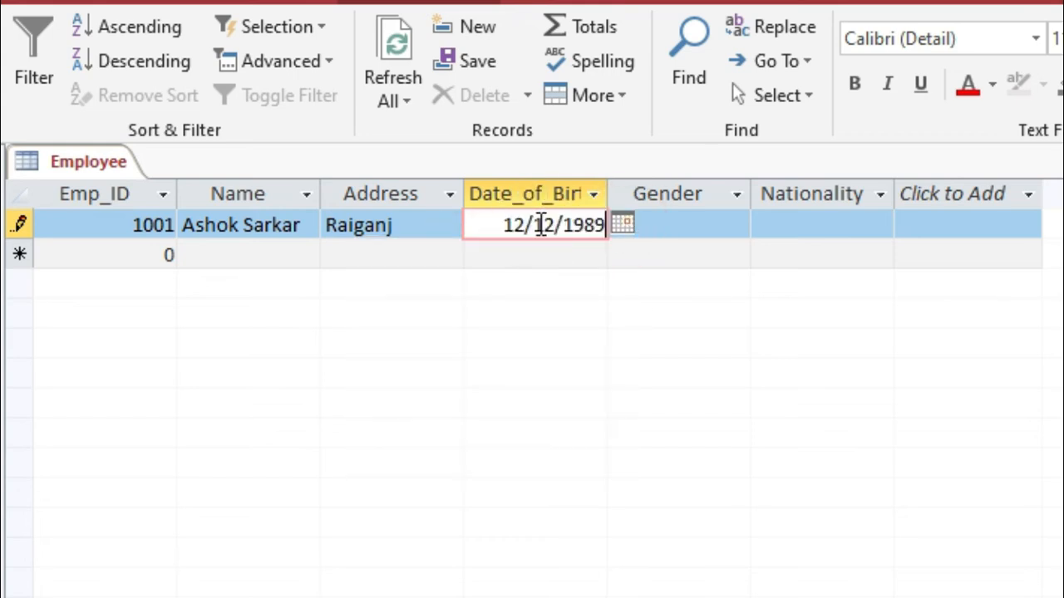
{"action": "left_click", "coordinate": [717, 224]}
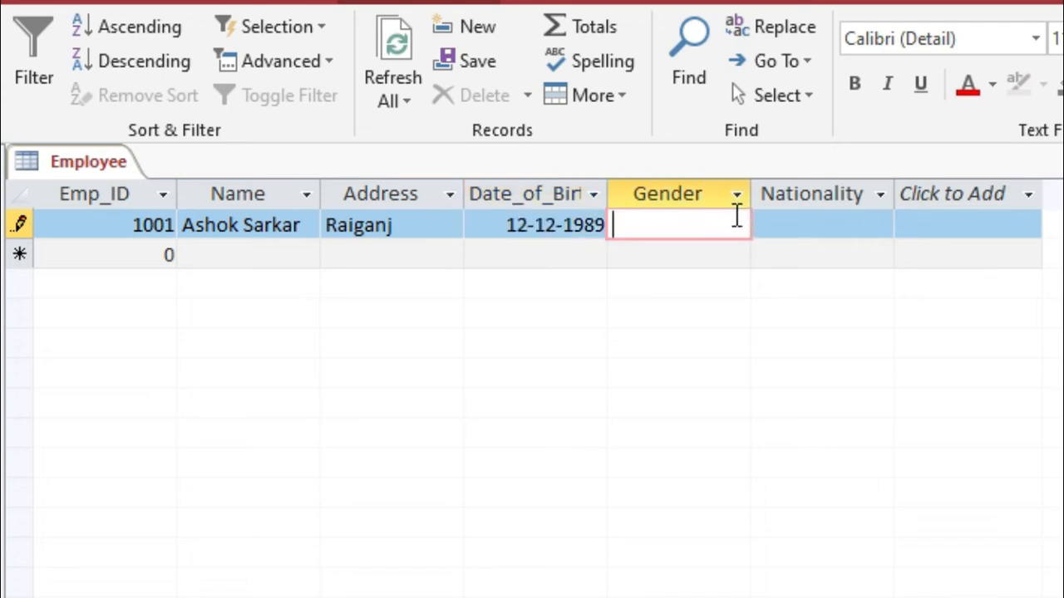
{"action": "type", "text": "Male"}
{"action": "left_click", "coordinate": [759, 235]}
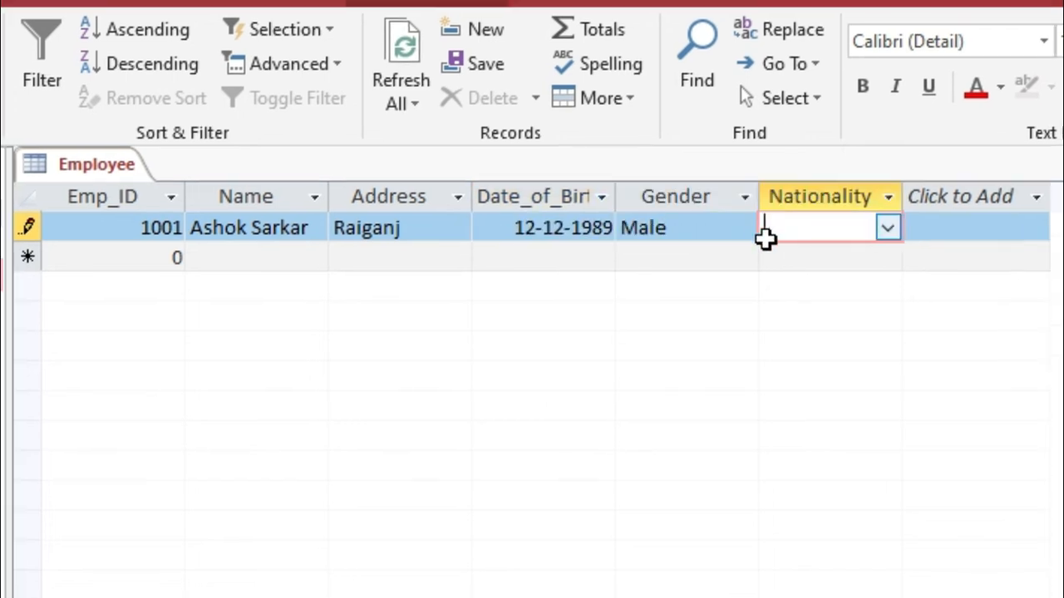
{"action": "left_click", "coordinate": [879, 228]}
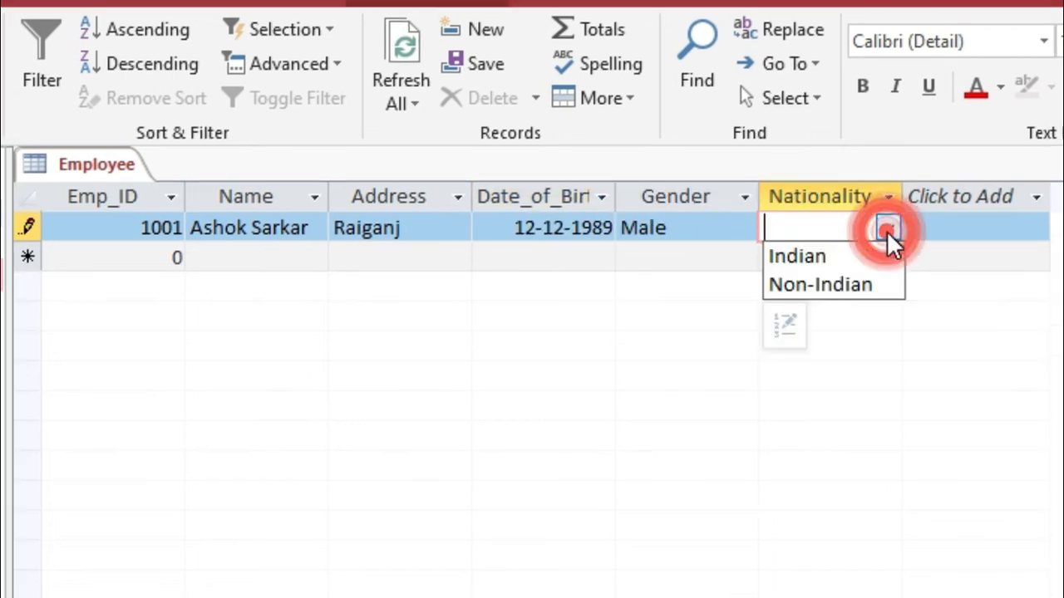
{"action": "left_click", "coordinate": [800, 256]}
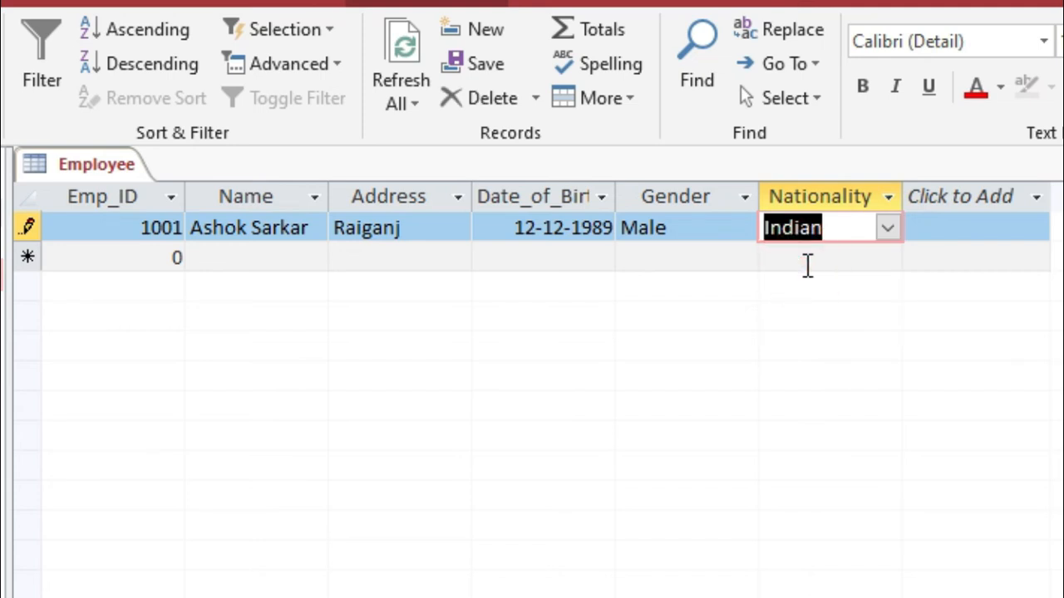
{"action": "key", "text": "Tab"}
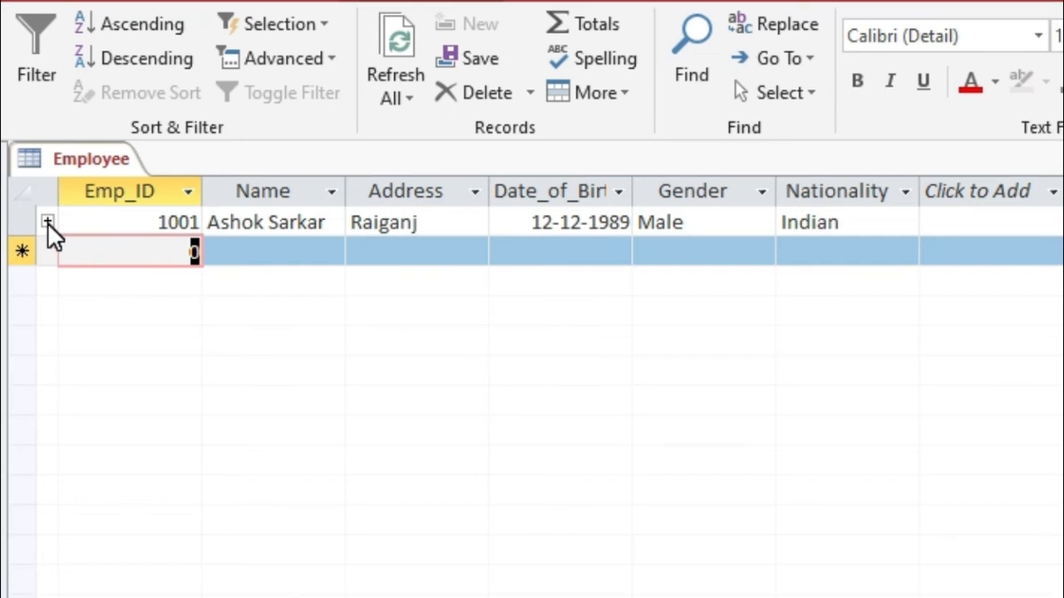
- Fill in the first employee's related salary record with department Marketting, position Manager and salary 35000, and collapse it
{"action": "left_click", "coordinate": [47, 223]}
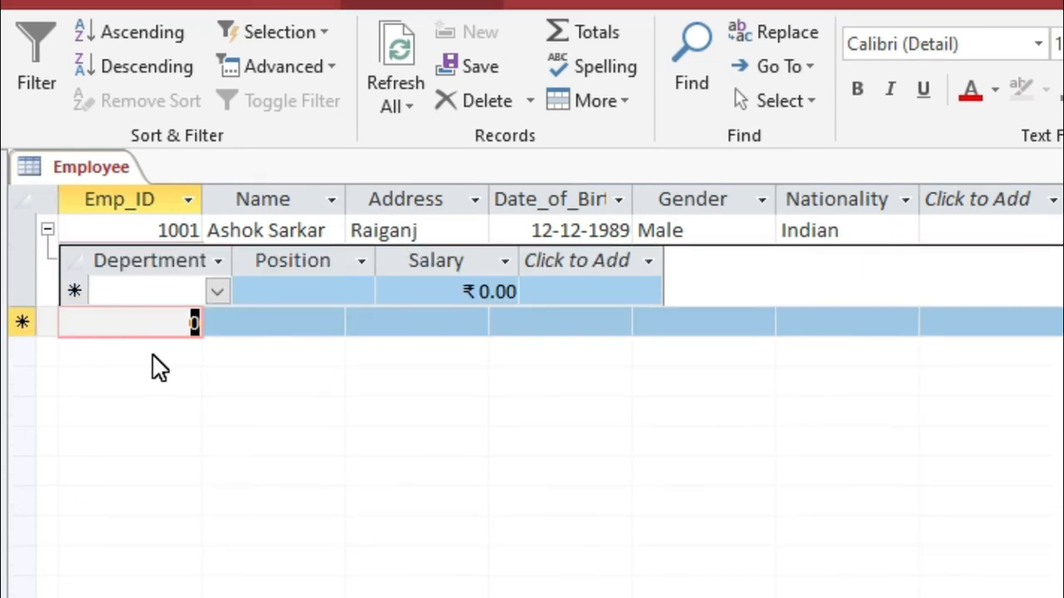
{"action": "left_click", "coordinate": [219, 289]}
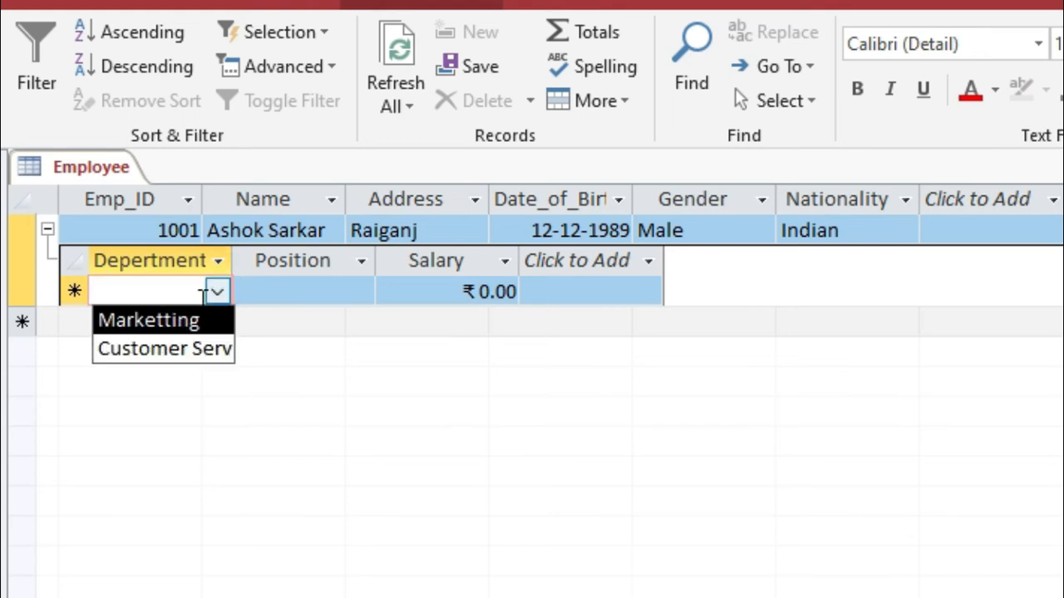
{"action": "left_click", "coordinate": [148, 326]}
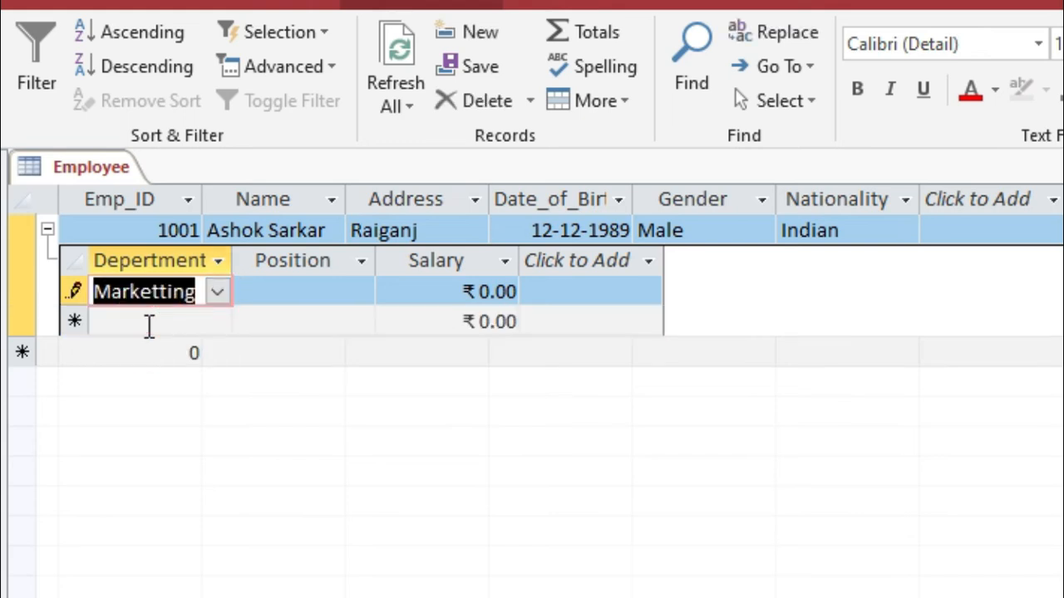
{"action": "left_click", "coordinate": [259, 294]}
{"action": "left_click", "coordinate": [361, 292]}
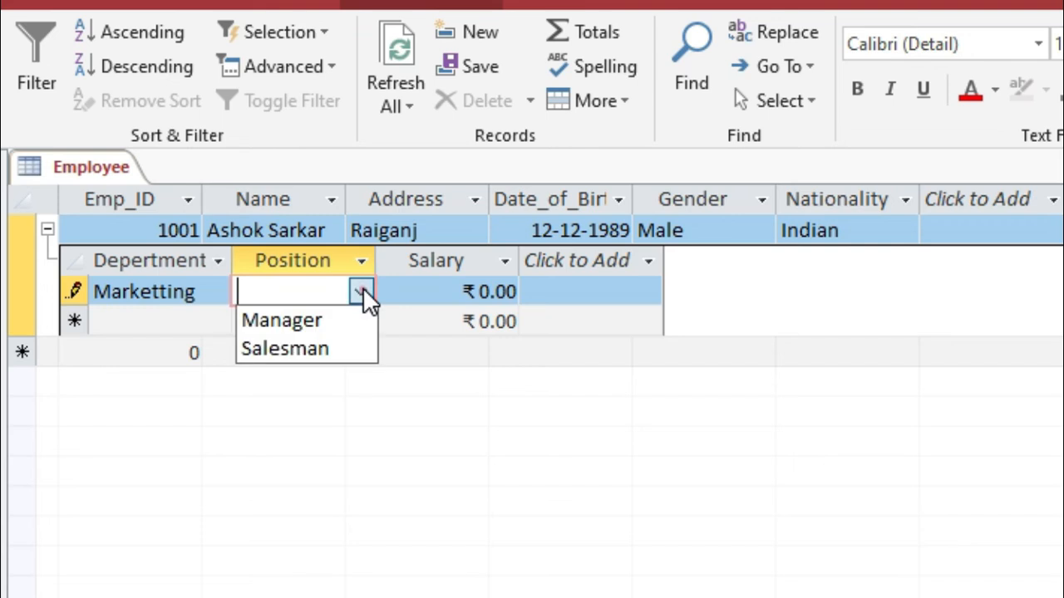
{"action": "left_click", "coordinate": [313, 319]}
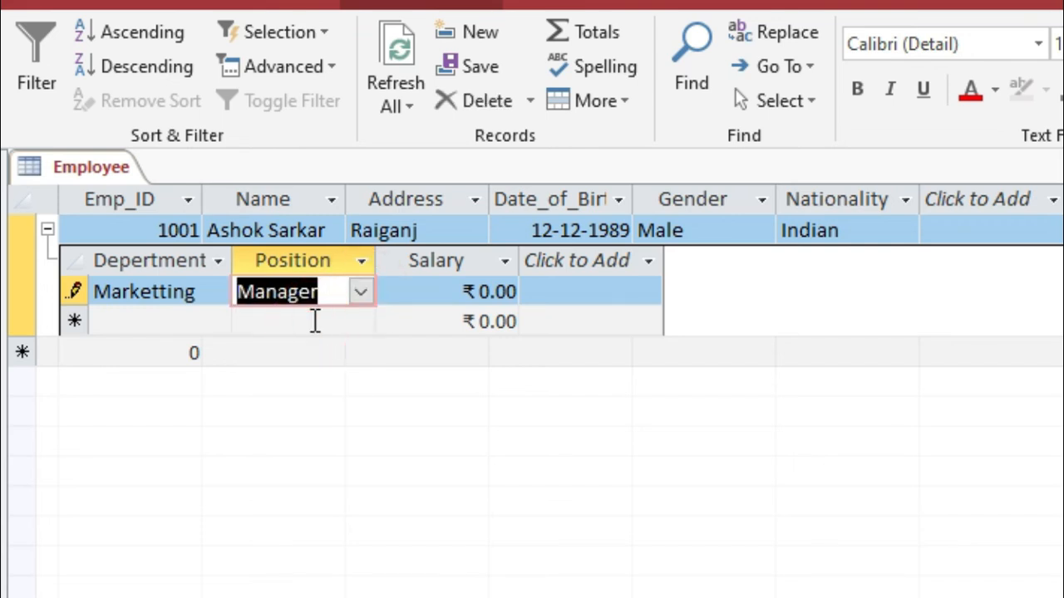
{"action": "key", "text": "Tab"}
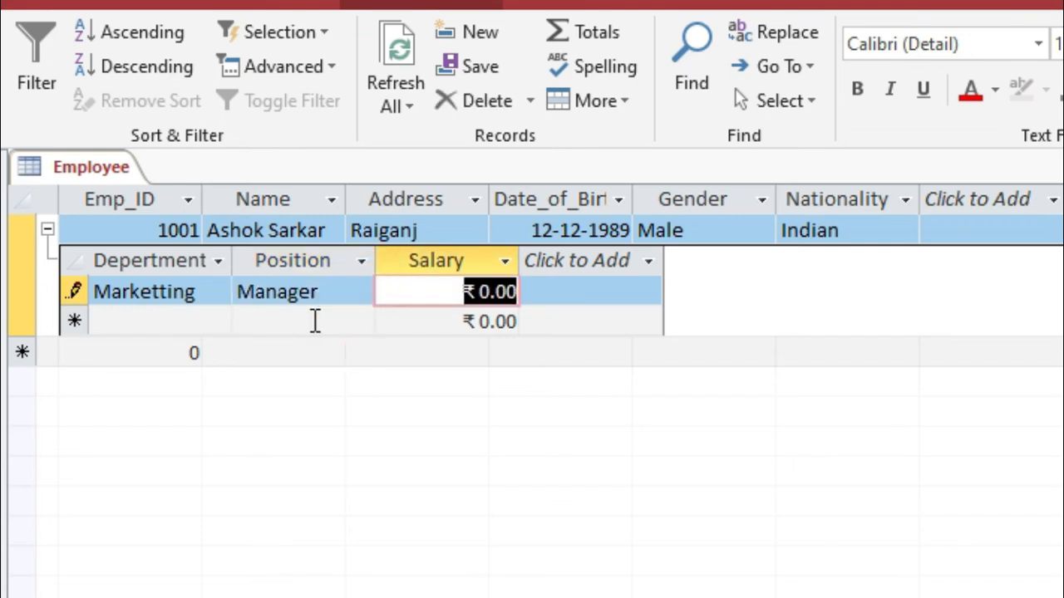
{"action": "type", "text": "35000"}
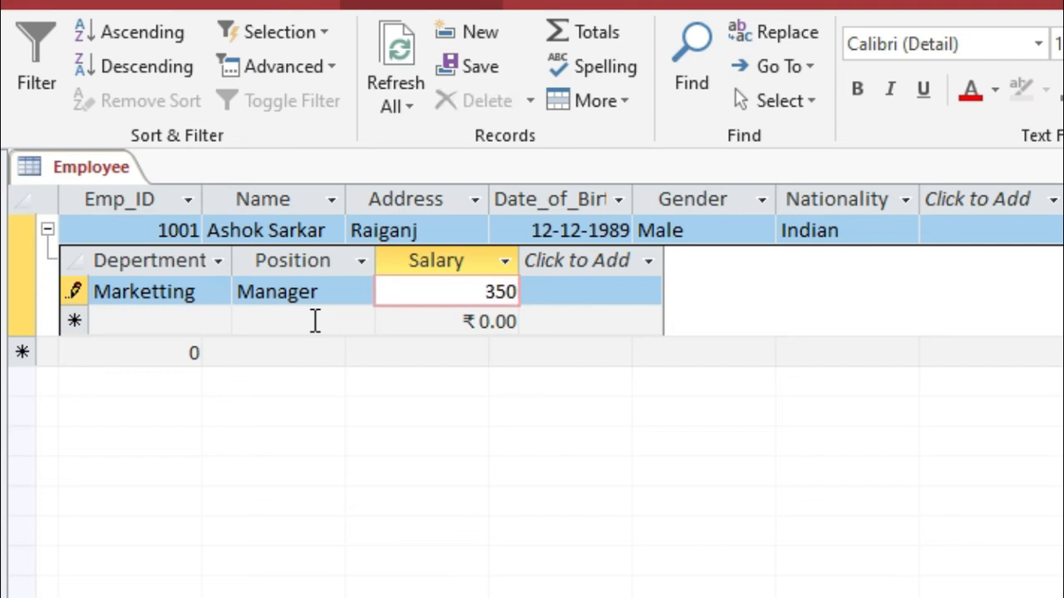
{"action": "key", "text": "Tab"}
{"action": "left_click", "coordinate": [45, 222]}
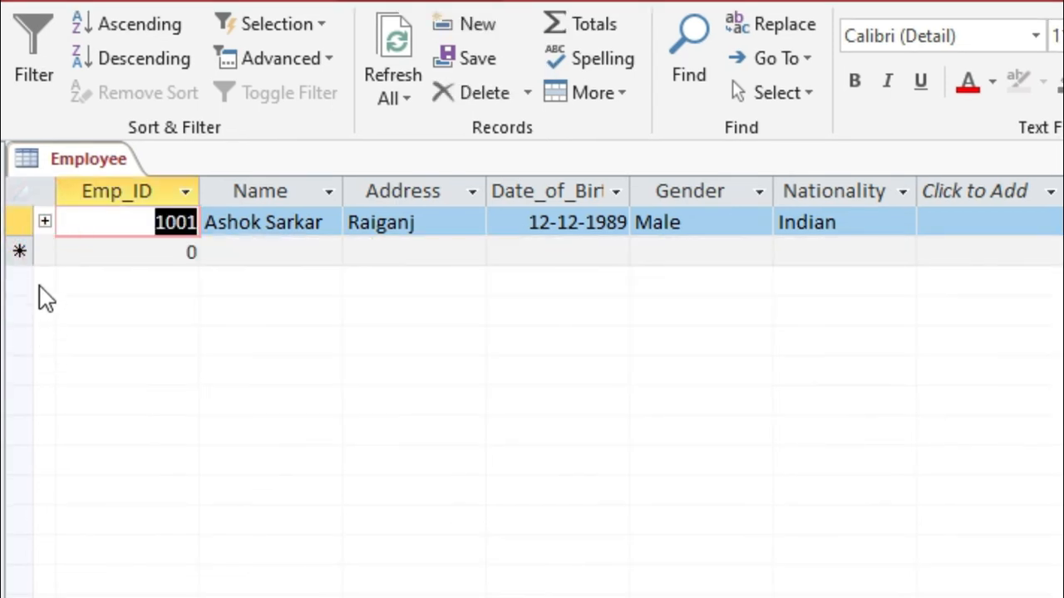
- Save and close the Employee table
{"action": "left_click", "coordinate": [71, 261]}
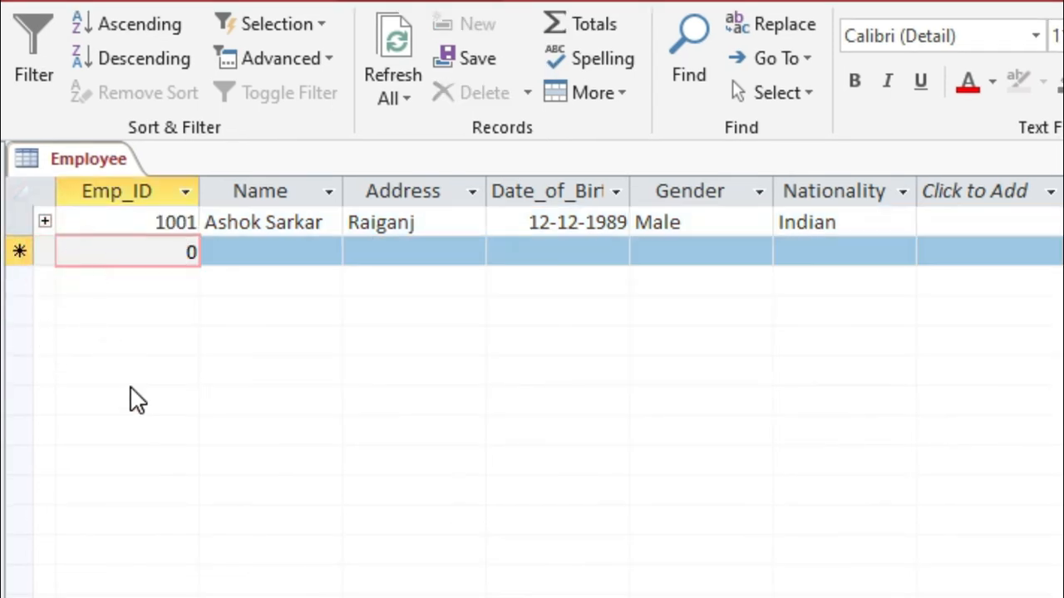
{"action": "right_click", "coordinate": [73, 158]}
{"action": "left_click", "coordinate": [130, 172]}
{"action": "left_click", "coordinate": [1052, 133]}
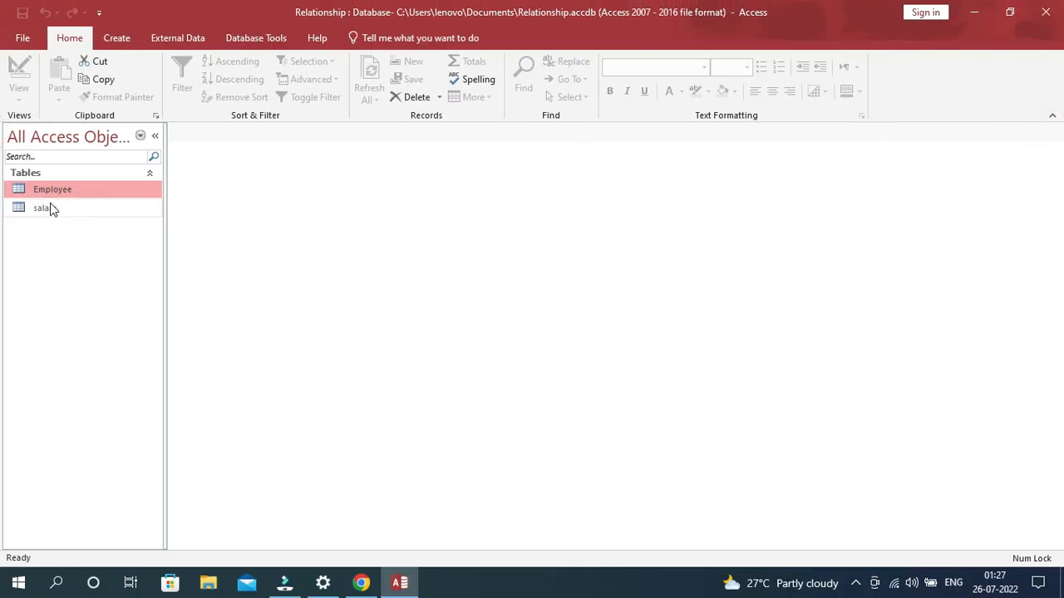
- Open the salary and Employee tables and compare the first employee's matching records in both
{"action": "double_click", "coordinate": [45, 208]}
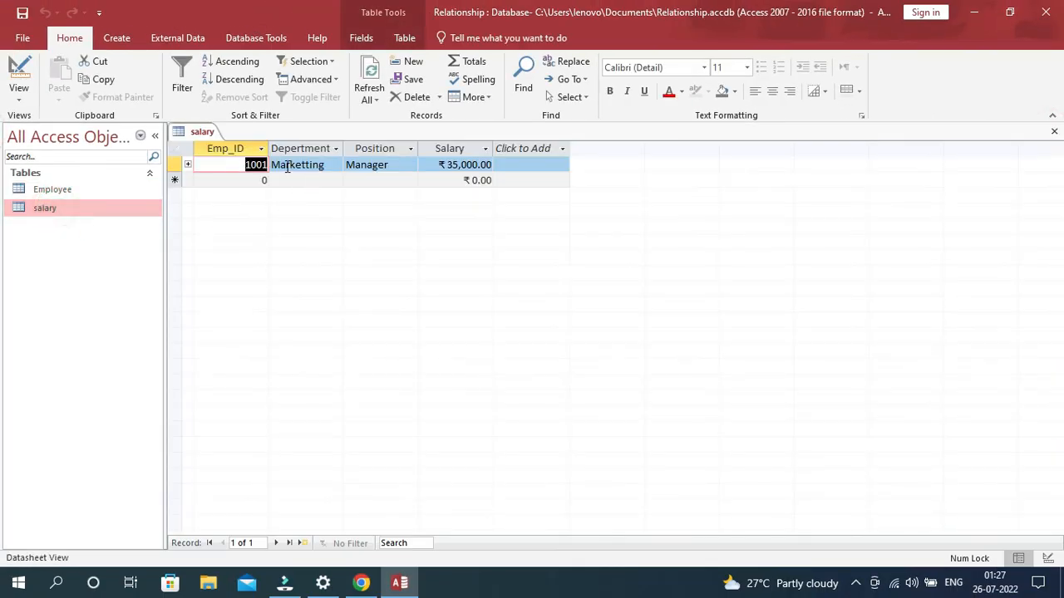
{"action": "left_click", "coordinate": [60, 191]}
{"action": "double_click", "coordinate": [60, 192]}
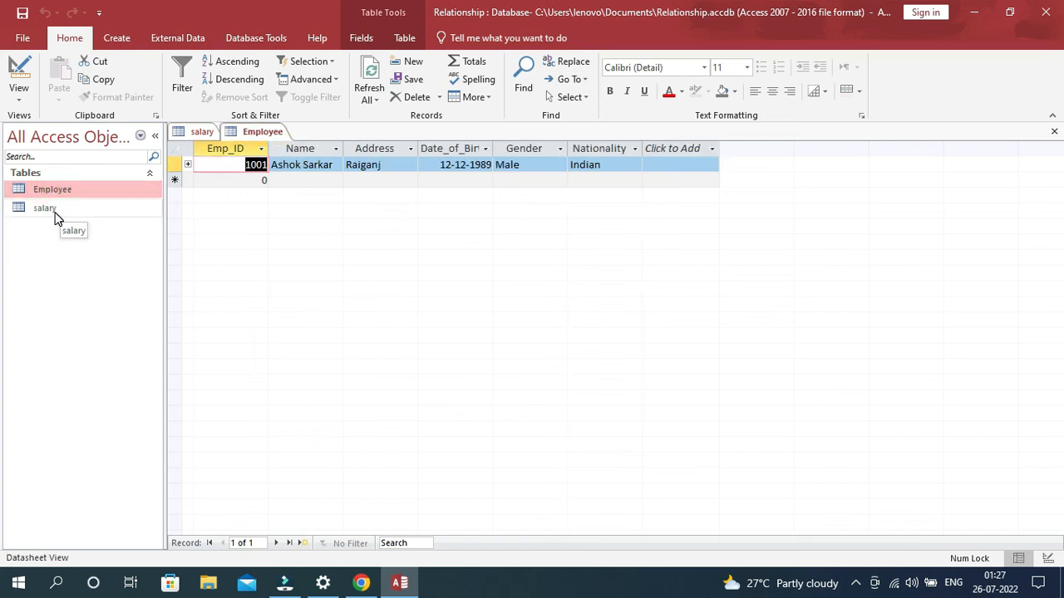
{"action": "left_click", "coordinate": [202, 132]}
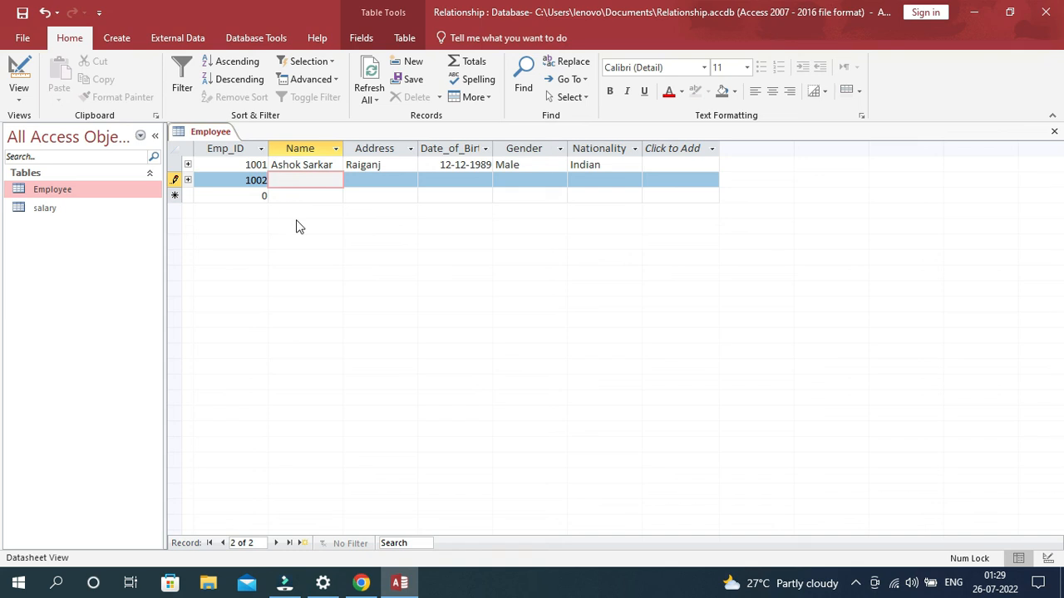
- Complete the second Employee record with the full name, address, date of birth, gender Female and nationality Indian
{"action": "type", "text": "Soma Biswas"}
{"action": "key", "text": "Tab"}
{"action": "type", "text": "Malda"}
{"action": "key", "text": "Tab"}
{"action": "type", "text": "1/3/2000"}
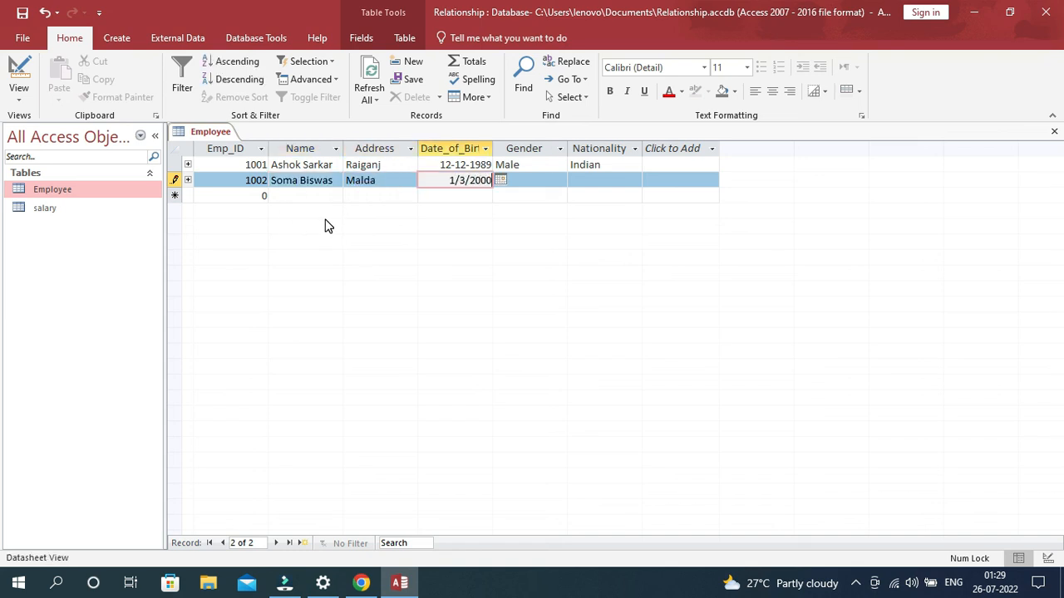
{"action": "key", "text": "Tab"}
{"action": "type", "text": "Female"}
{"action": "key", "text": "Tab"}
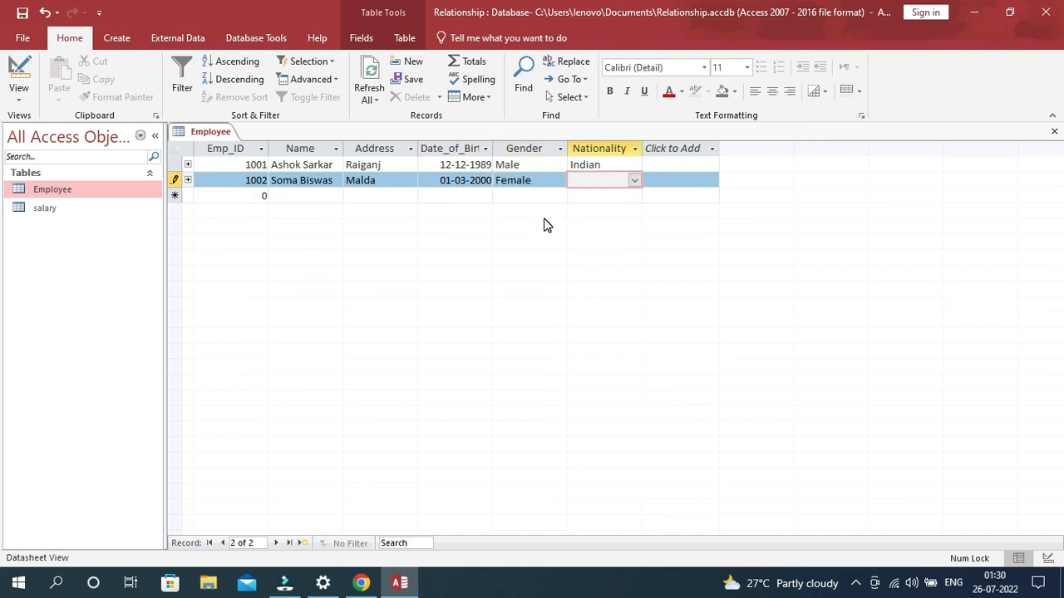
{"action": "left_click", "coordinate": [634, 180]}
{"action": "left_click", "coordinate": [596, 207]}
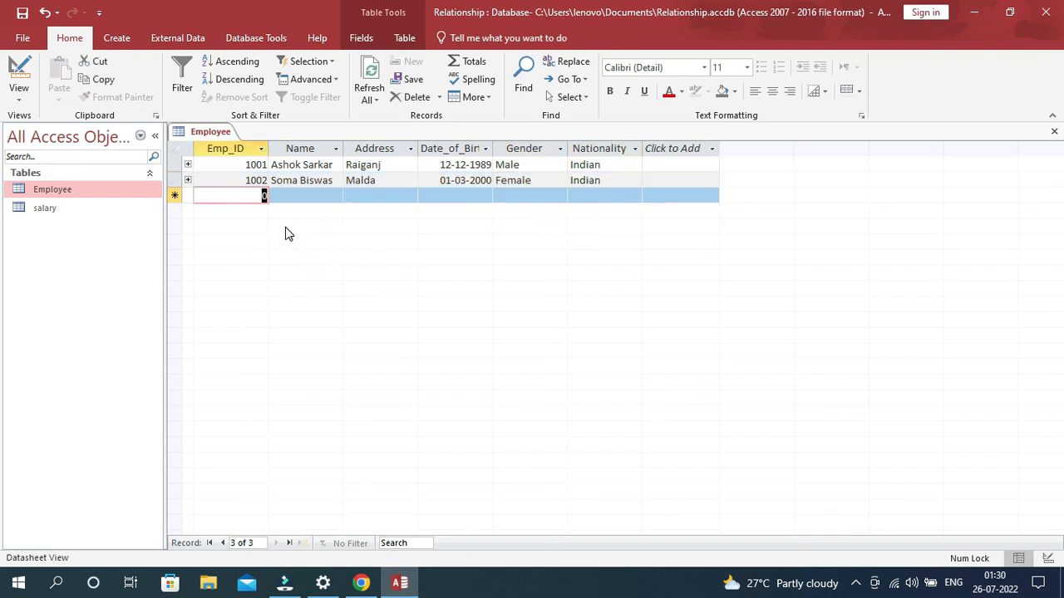
- Fill in the second employee's related salary record with department Customer Serv, position Salesman and salary 15000, and collapse it
{"action": "left_click", "coordinate": [188, 181]}
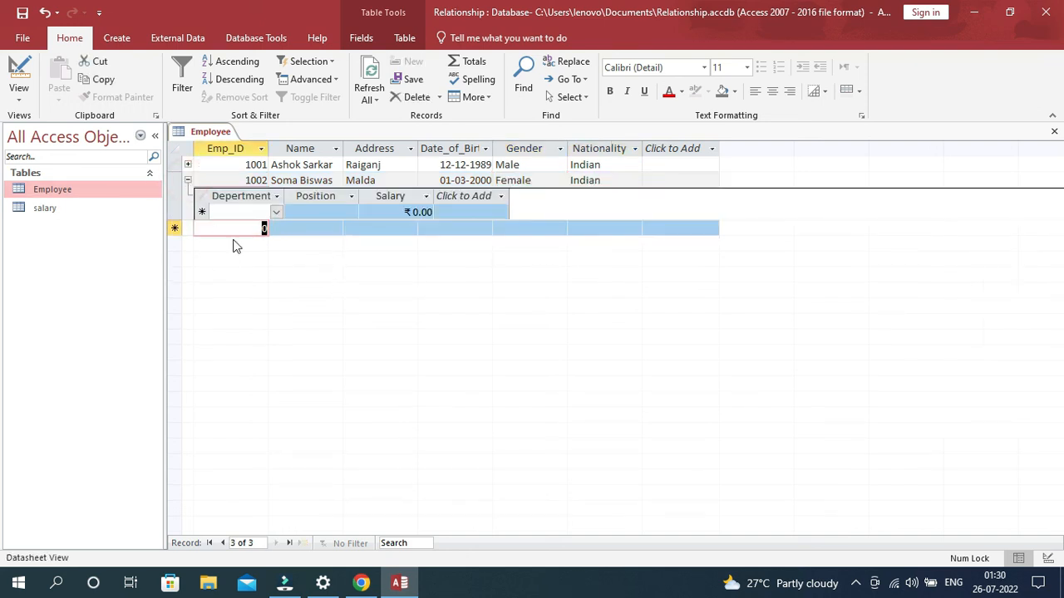
{"action": "left_click", "coordinate": [277, 215]}
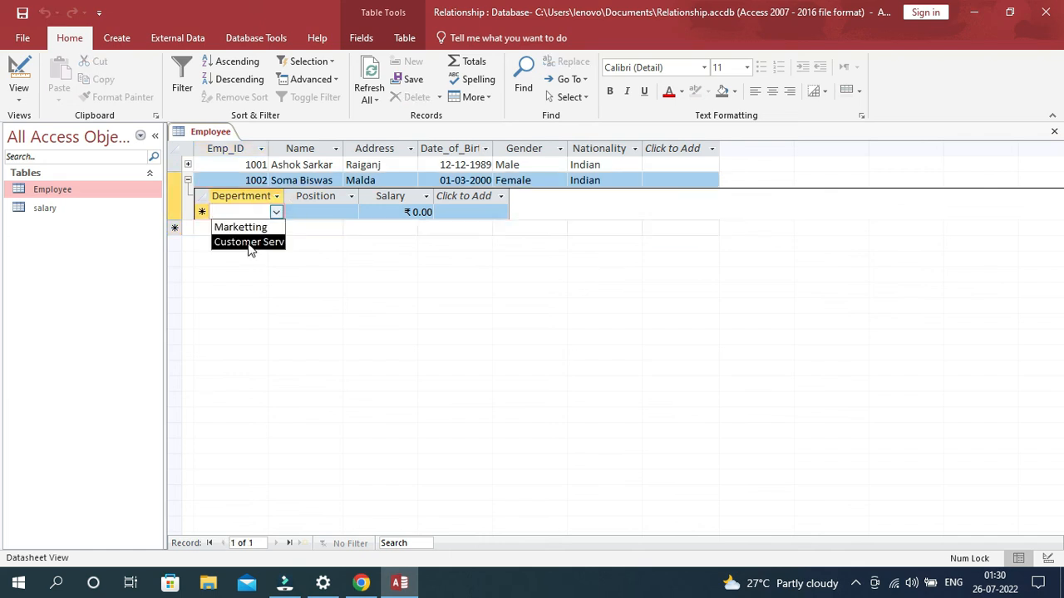
{"action": "left_click", "coordinate": [249, 242]}
{"action": "left_click", "coordinate": [305, 213]}
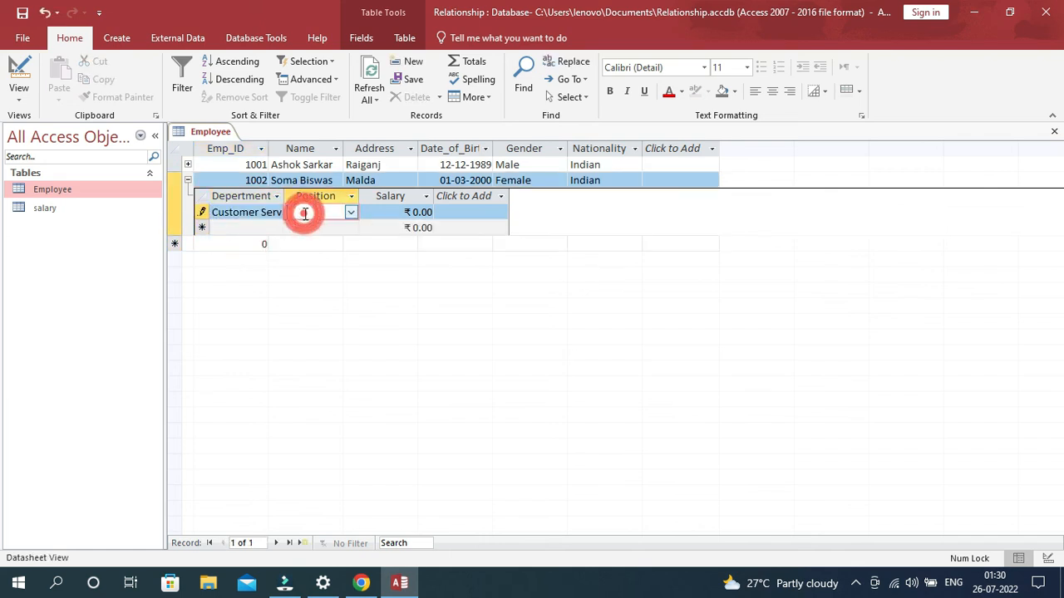
{"action": "left_click", "coordinate": [351, 214]}
{"action": "left_click", "coordinate": [312, 244]}
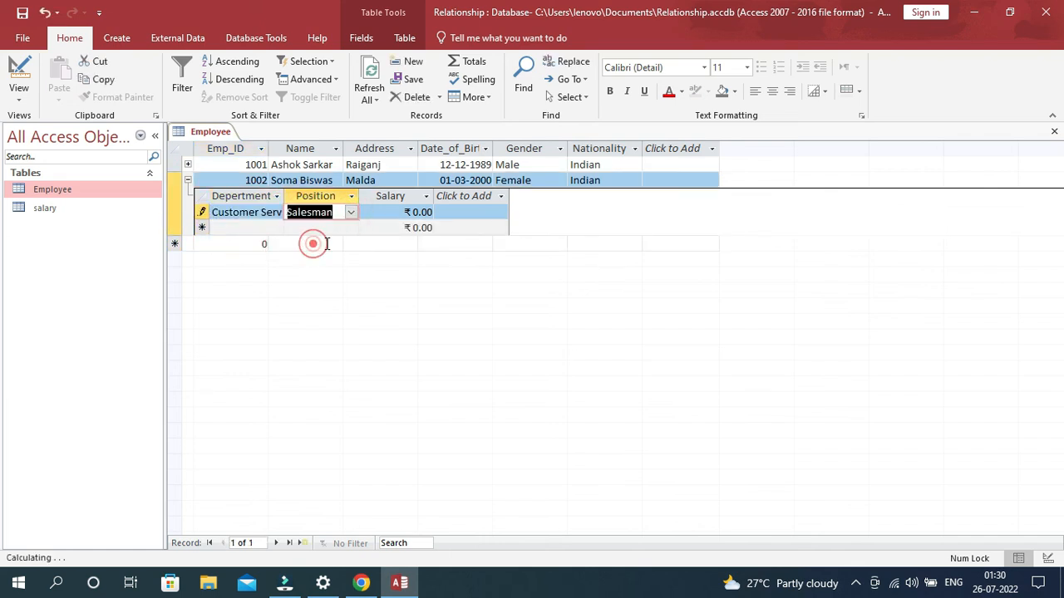
{"action": "left_click", "coordinate": [387, 215]}
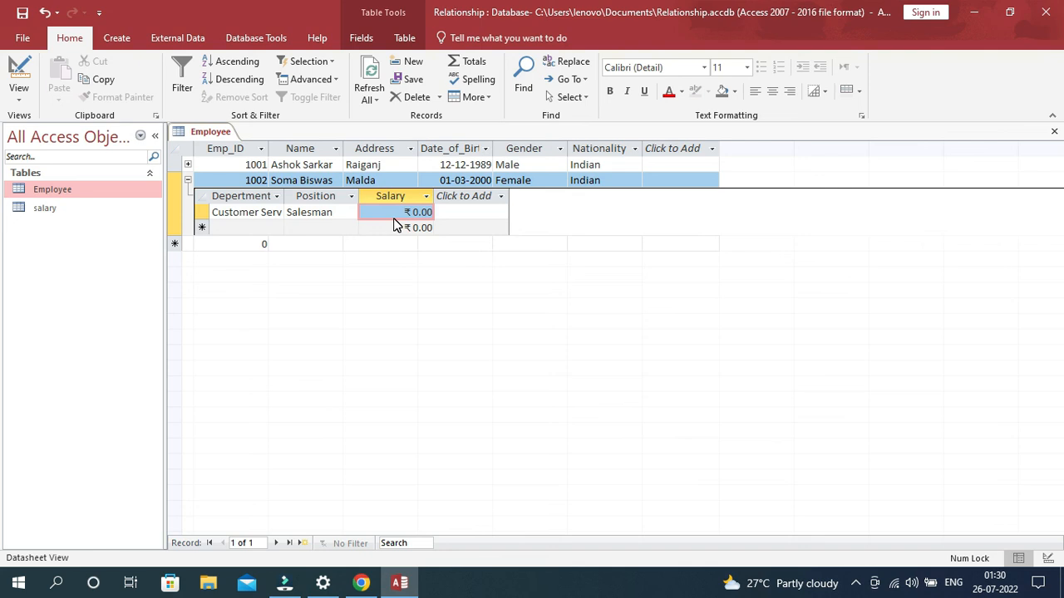
{"action": "type", "text": "15000"}
{"action": "key", "text": "Return"}
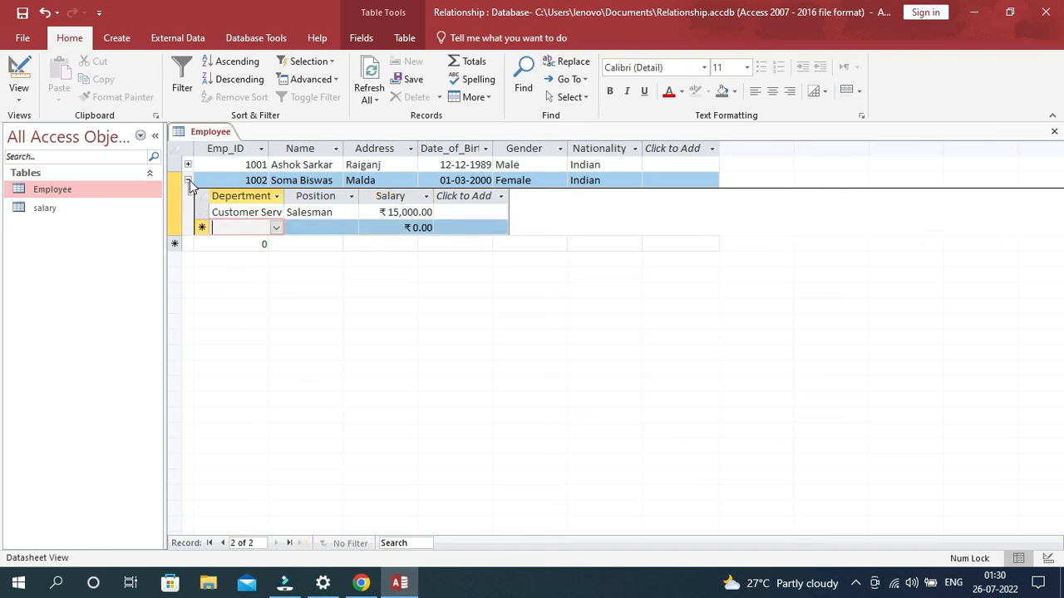
{"action": "left_click", "coordinate": [188, 181]}
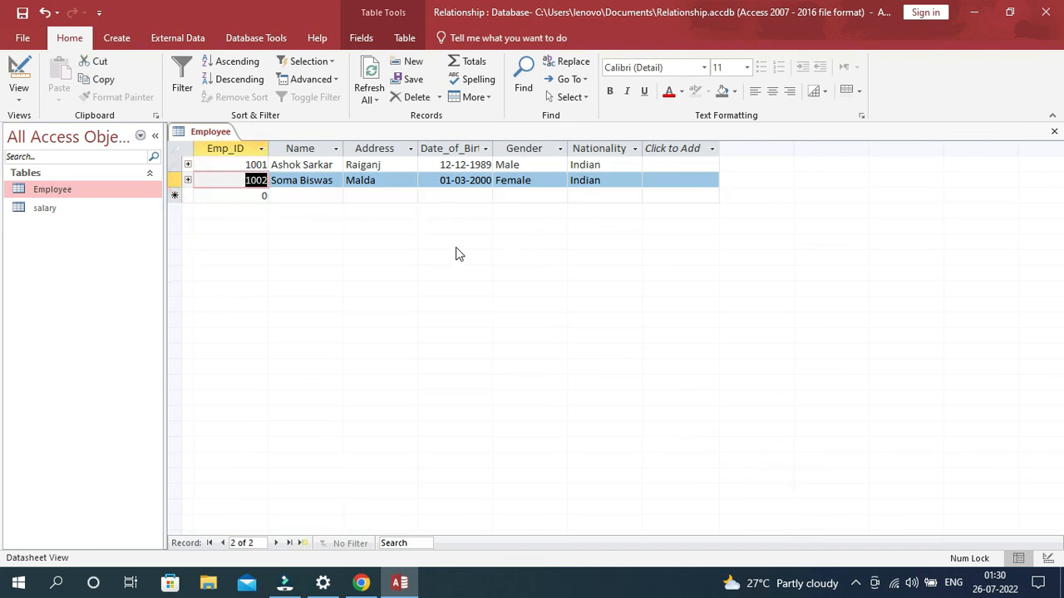
- Open the salary table to check the second employee's linked record
{"action": "double_click", "coordinate": [56, 208]}
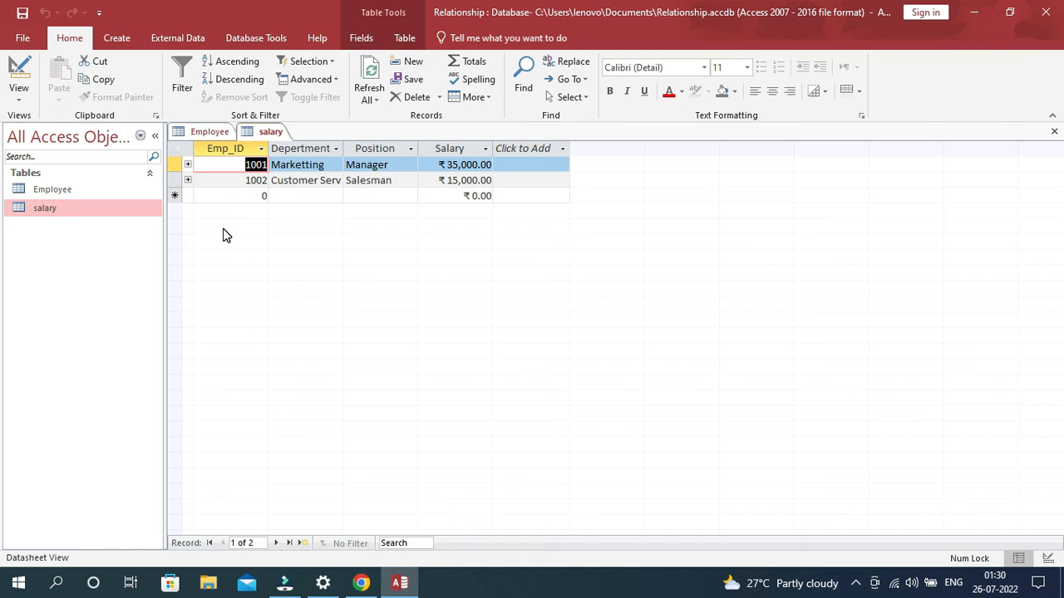